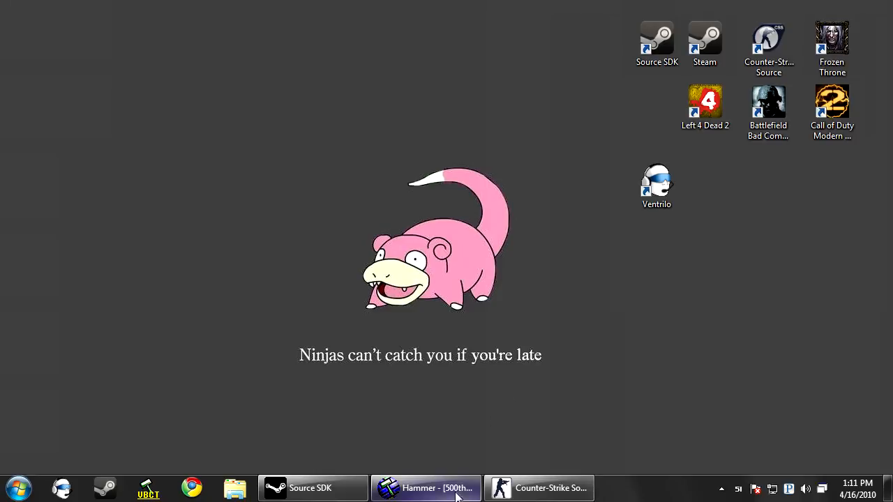
# Step: Switch to Hammer and examine the black ceiling brushes at the far end of the cylindrical shaft
pyautogui.click(421, 492)
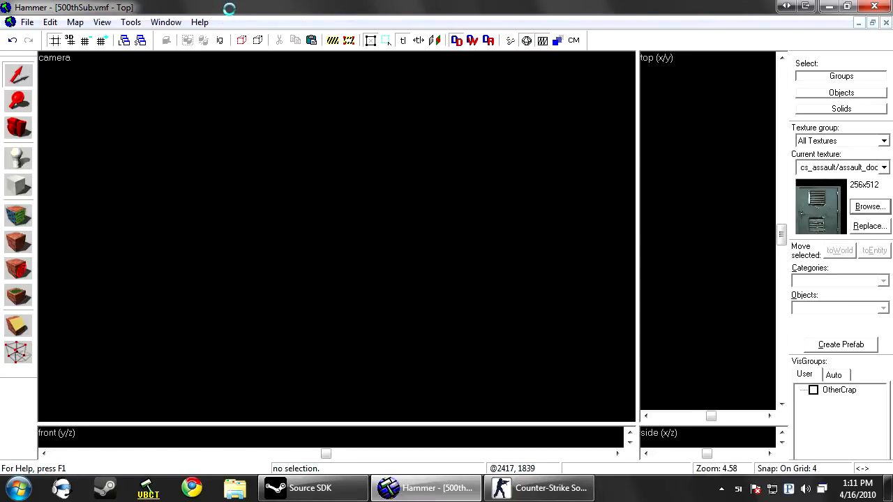
pyautogui.press('z')
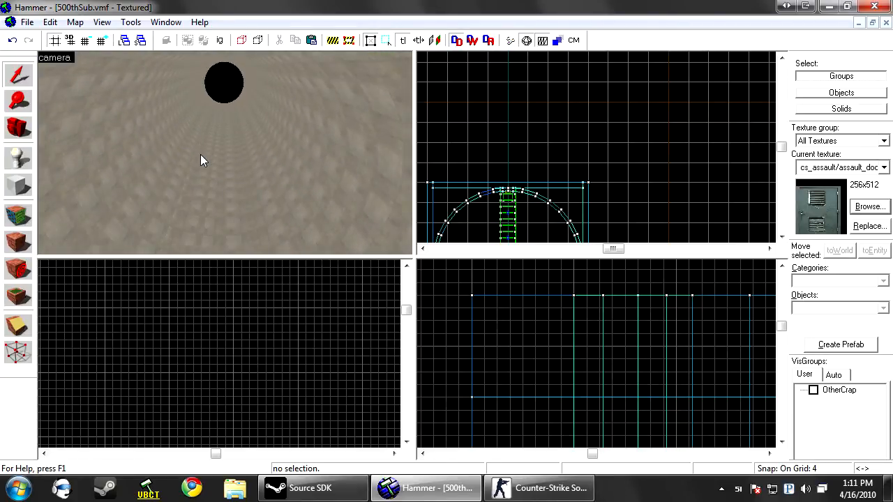
pyautogui.press('z')
pyautogui.moveTo(254, 125); pyautogui.dragTo(255, 126)
pyautogui.press('w')
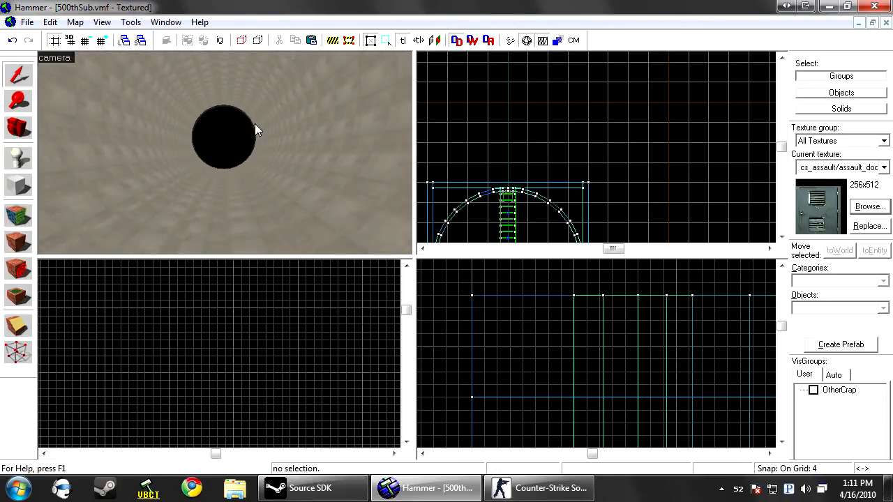
pyautogui.press('w')
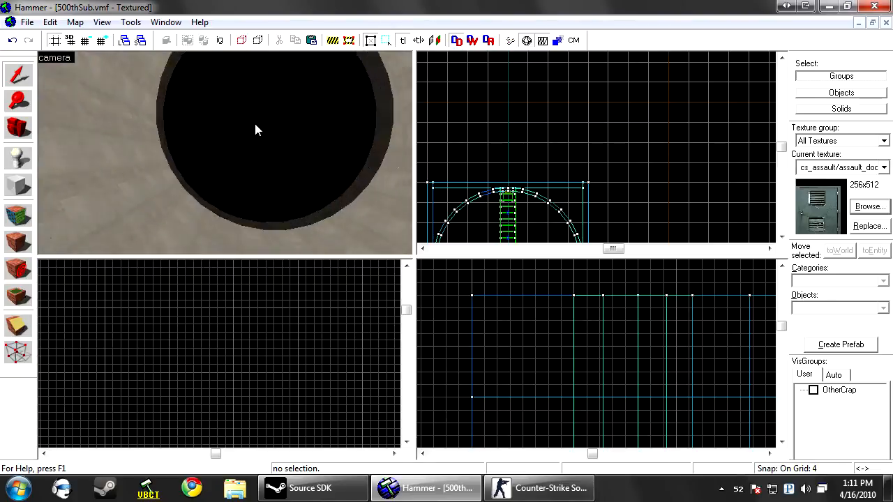
pyautogui.click(255, 129)
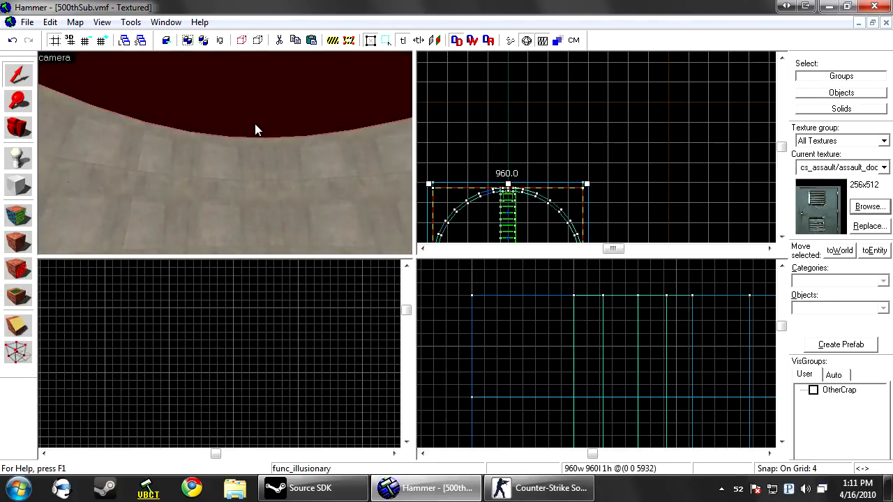
pyautogui.press('Escape')
pyautogui.click(254, 129)
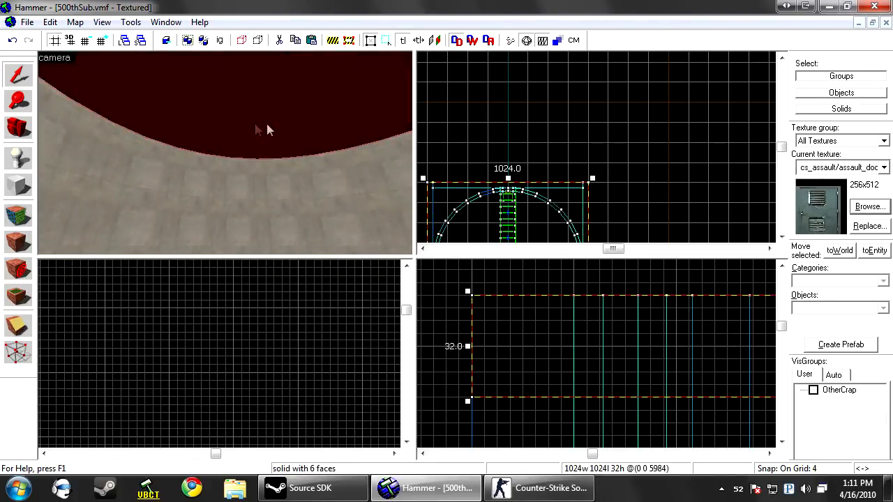
pyautogui.press('Escape')
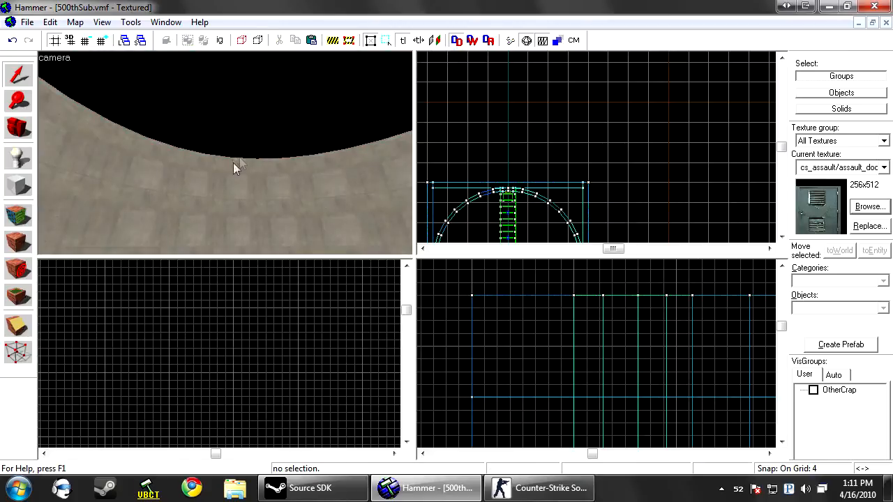
pyautogui.press('w')
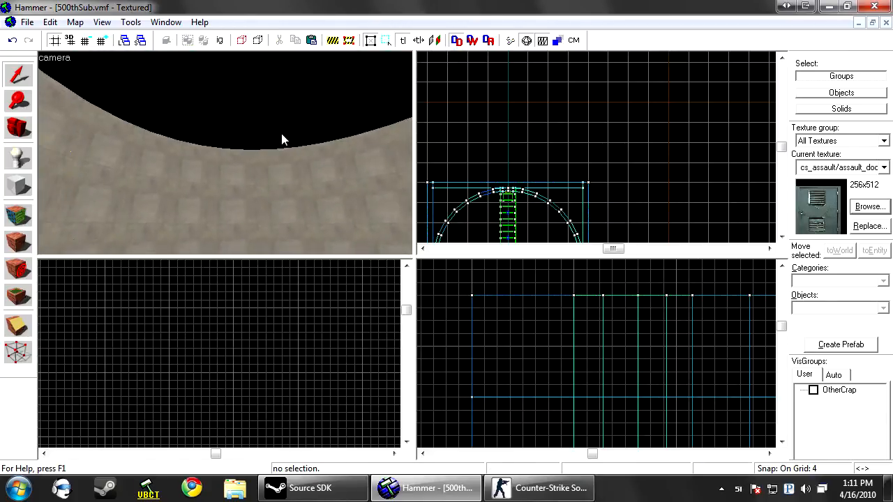
# Step: Check which texture is applied to the shaft's black ceiling face
pyautogui.click(251, 96)
pyautogui.press('Escape')
pyautogui.click(12, 185)
pyautogui.click(212, 105)
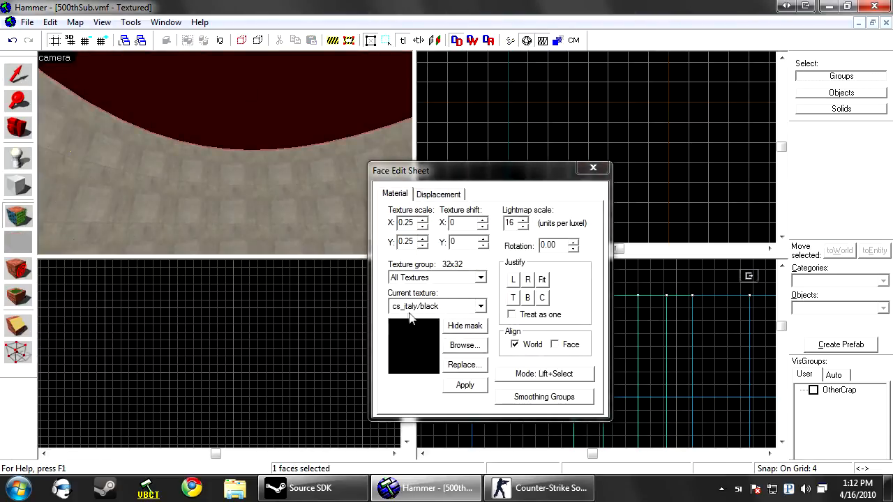
pyautogui.click(593, 167)
# Step: Place an entity on the shaft wall near the ceiling, with class prop_ragdoll and name Ragdoll1
pyautogui.hotkey('shift', 'e')
pyautogui.click(203, 199)
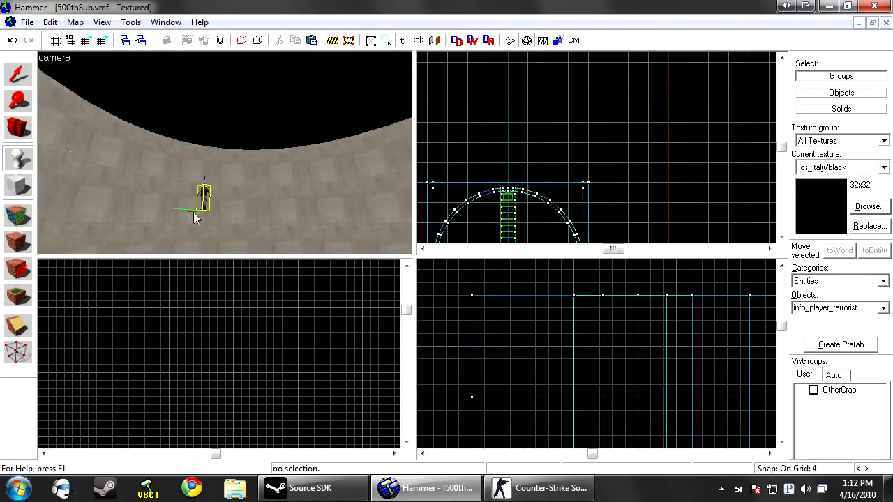
pyautogui.hotkey('alt', 'Return')
pyautogui.write('prop_ragdoll')
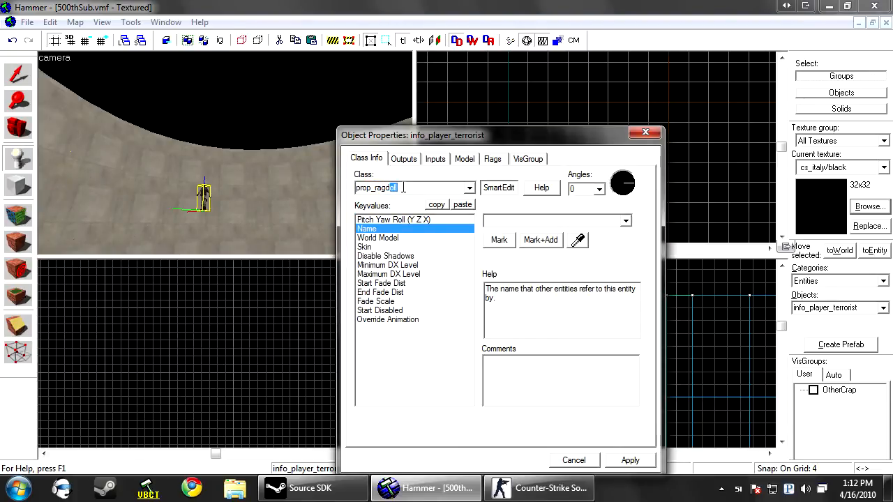
pyautogui.click(630, 461)
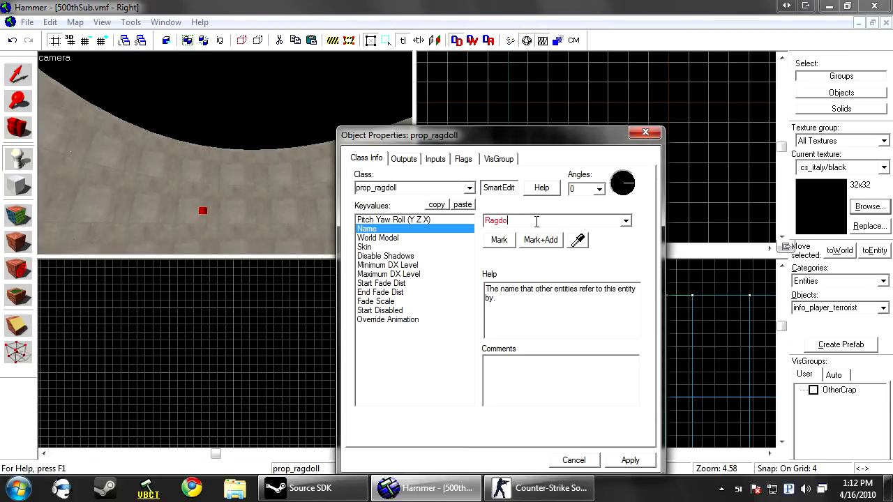
pyautogui.click(630, 461)
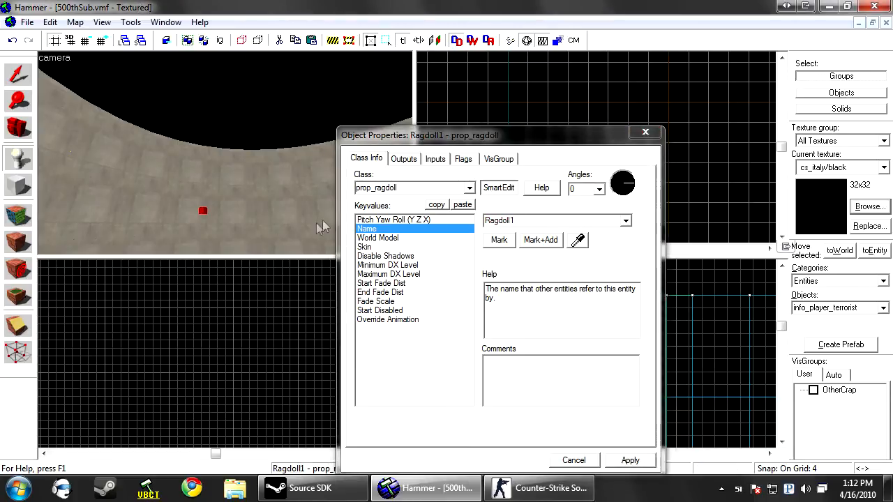
# Step: Browse for the ragdoll's World Model and filter the model list by "hostag"
pyautogui.click(380, 238)
pyautogui.click(497, 243)
pyautogui.moveTo(422, 107); pyautogui.dragTo(317, 132)
pyautogui.moveTo(446, 145); pyautogui.dragTo(247, 44)
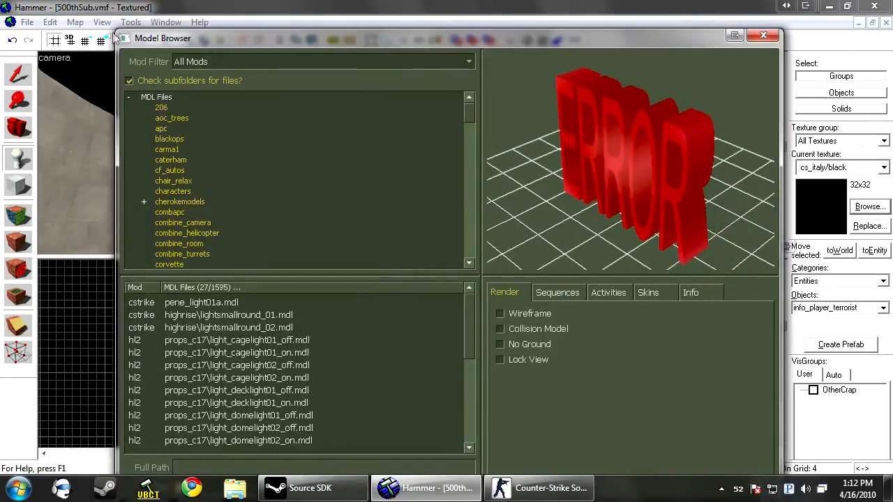
pyautogui.moveTo(117, 30); pyautogui.dragTo(164, 29)
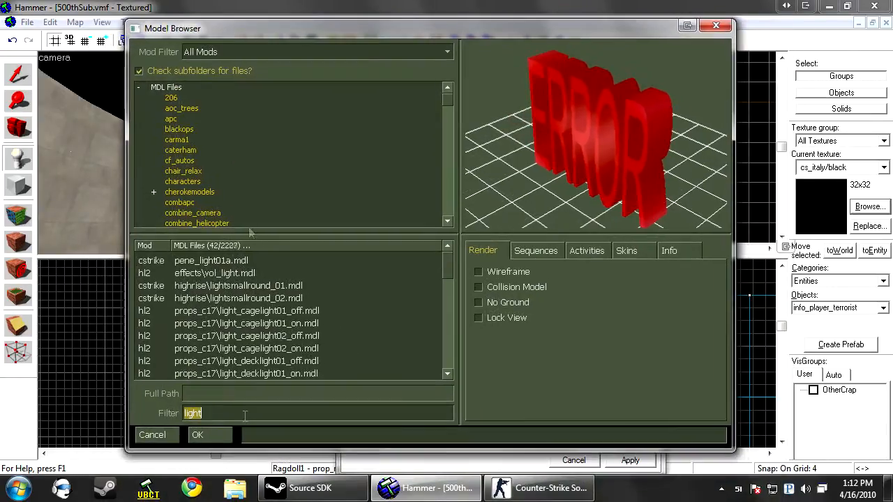
pyautogui.write('hostag')
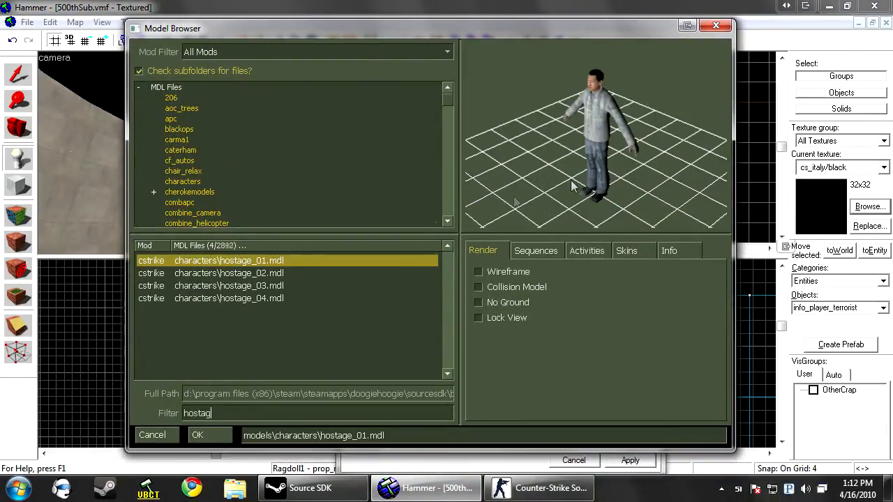
# Step: Assign characters/hostage_02.mdl as the ragdoll's world model and place the ragdoll against the black ceiling
pyautogui.click(253, 285)
pyautogui.click(260, 273)
pyautogui.click(262, 264)
pyautogui.click(263, 274)
pyautogui.click(208, 433)
pyautogui.click(269, 127)
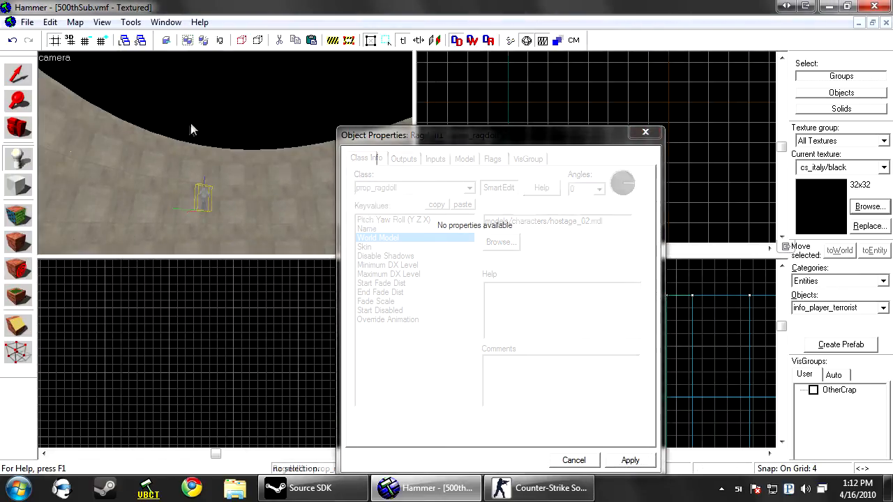
pyautogui.click(630, 462)
pyautogui.click(584, 462)
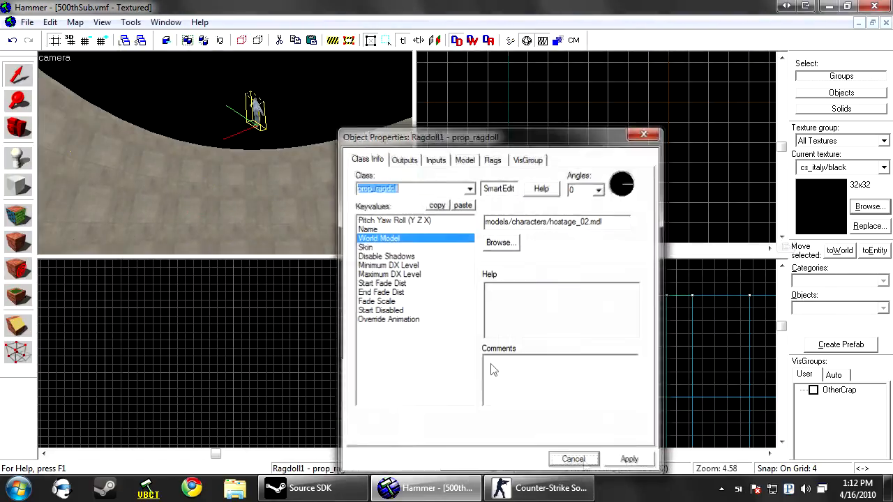
# Step: Rotate the ragdoll in the side view into a nearly horizontal lying pose and position it below the ceiling
pyautogui.press('z')
pyautogui.press('w')
pyautogui.scroll(10, 602, 327)
pyautogui.click(602, 327)
pyautogui.hotkey('ctrl', 'z')
pyautogui.moveTo(602, 313); pyautogui.dragTo(533, 381)
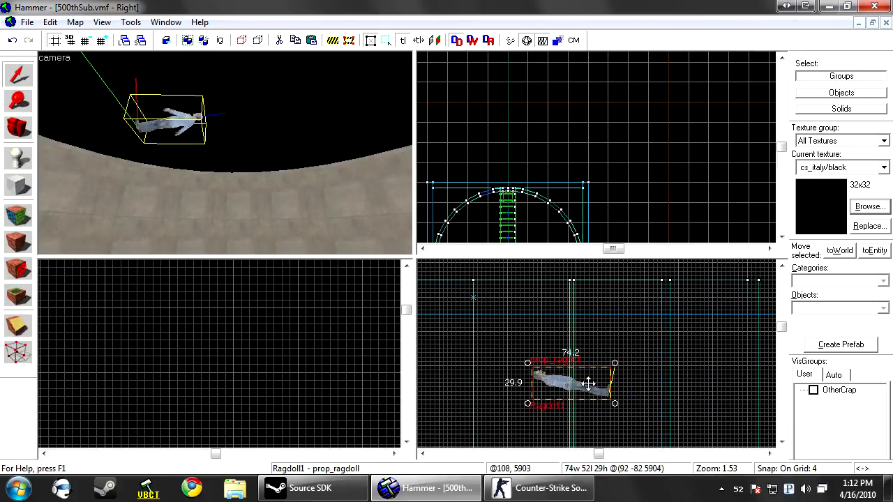
# Step: Turn the ragdoll diagonally in the top view and position it beside the central ladder-like structure
pyautogui.scroll(6, 538, 139)
pyautogui.scroll(2, 529, 155)
pyautogui.moveTo(522, 138); pyautogui.dragTo(499, 127)
pyautogui.click(537, 156)
pyautogui.click(155, 103)
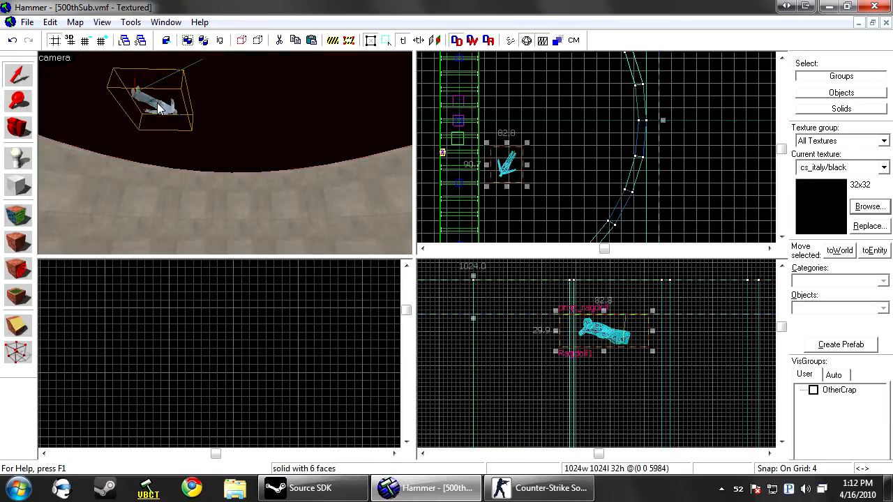
# Step: Place a new entity on the shaft wall near the ragdoll and set its class to point_template
pyautogui.scroll(3, 166, 129)
pyautogui.press('s')
pyautogui.click(25, 160)
pyautogui.click(359, 200)
pyautogui.hotkey('alt', 'Return')
pyautogui.click(450, 187)
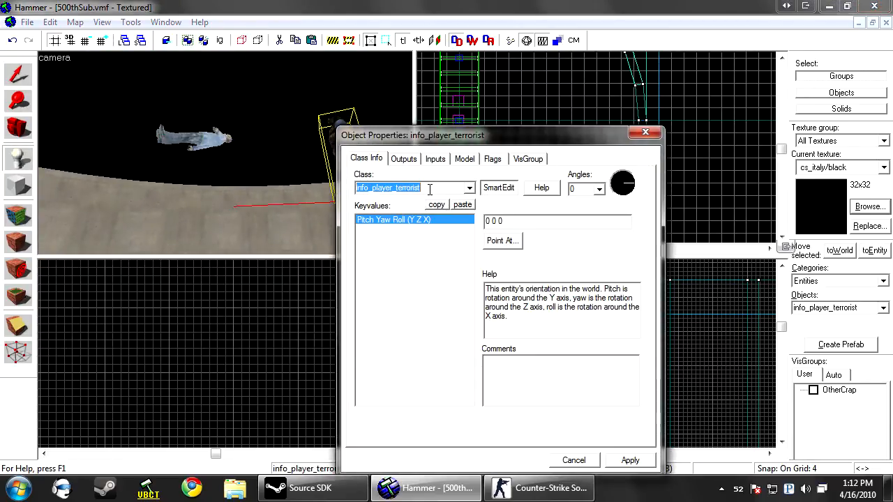
pyautogui.write('point')
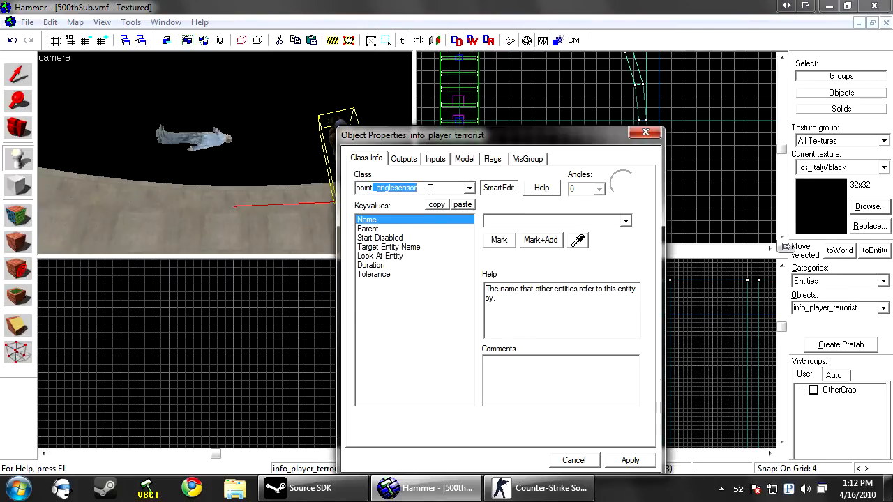
pyautogui.write('_temop')
pyautogui.write('p')
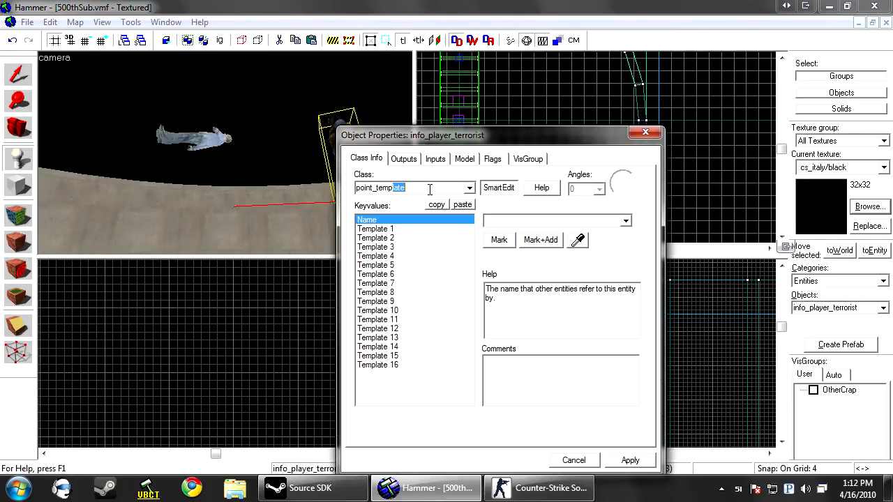
pyautogui.click(630, 460)
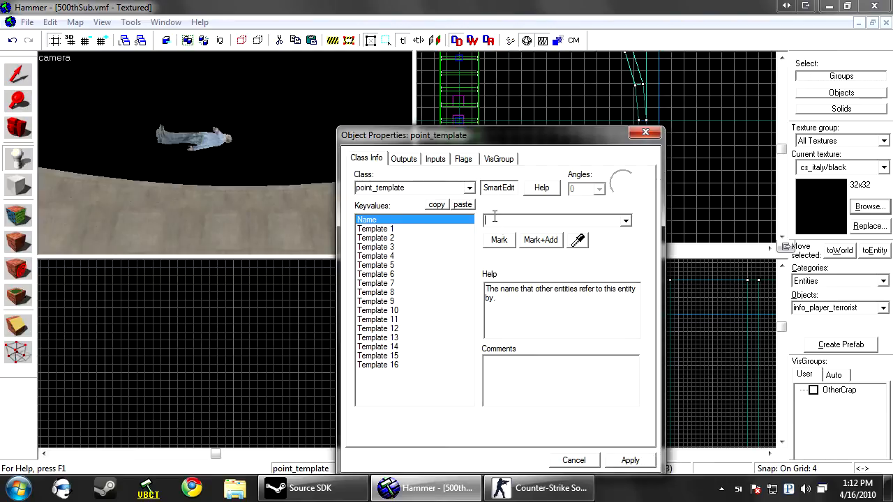
# Step: Name the point_template entity Ragdoll_temp_1
pyautogui.click(212, 128)
pyautogui.click(578, 240)
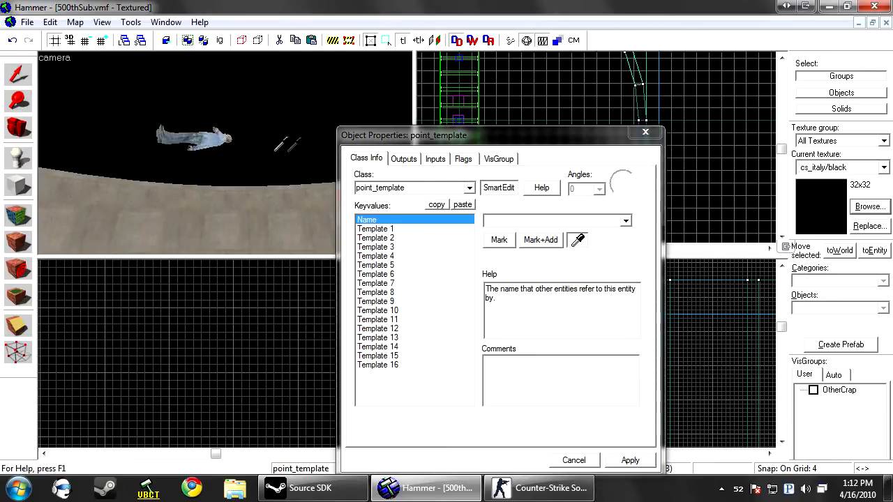
pyautogui.click(545, 221)
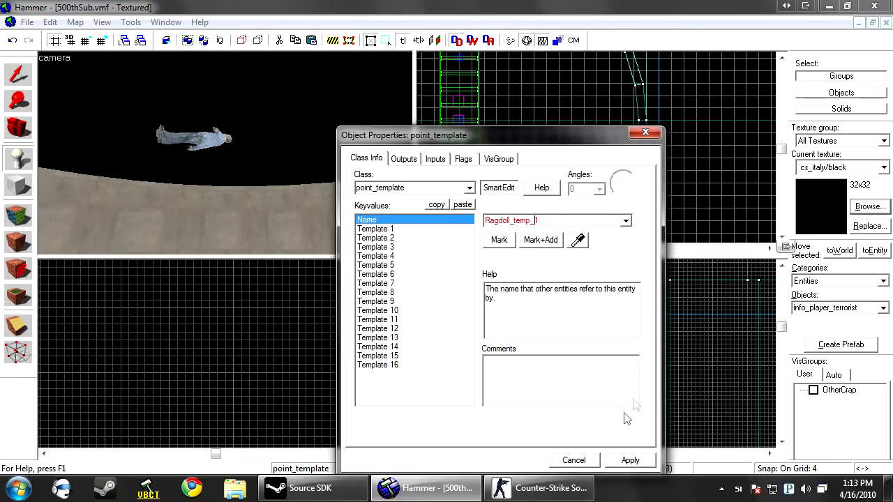
pyautogui.click(624, 461)
# Step: Assign the ragdoll in the scene as Template 1 of the point_template entity
pyautogui.click(405, 231)
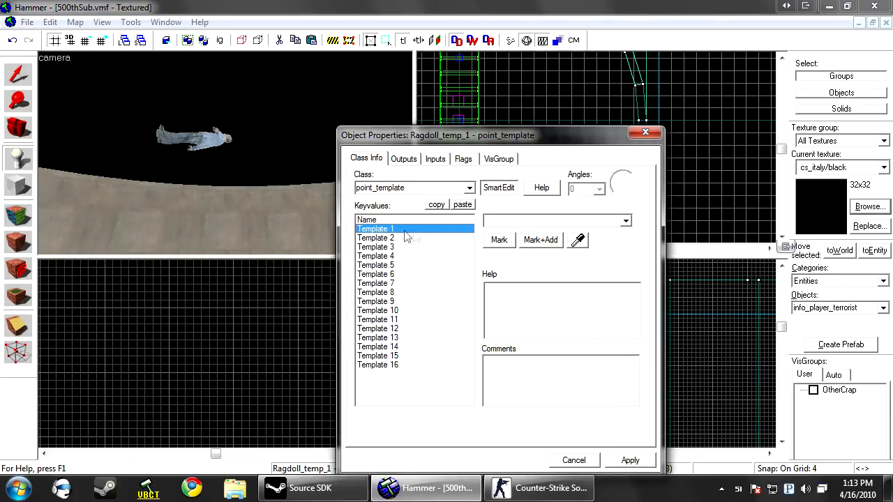
pyautogui.click(578, 240)
pyautogui.click(630, 459)
pyautogui.click(574, 460)
# Step: Move the point_template entity next to the ragdoll's feet in both the top and side views
pyautogui.scroll(-5, 546, 135)
pyautogui.click(18, 75)
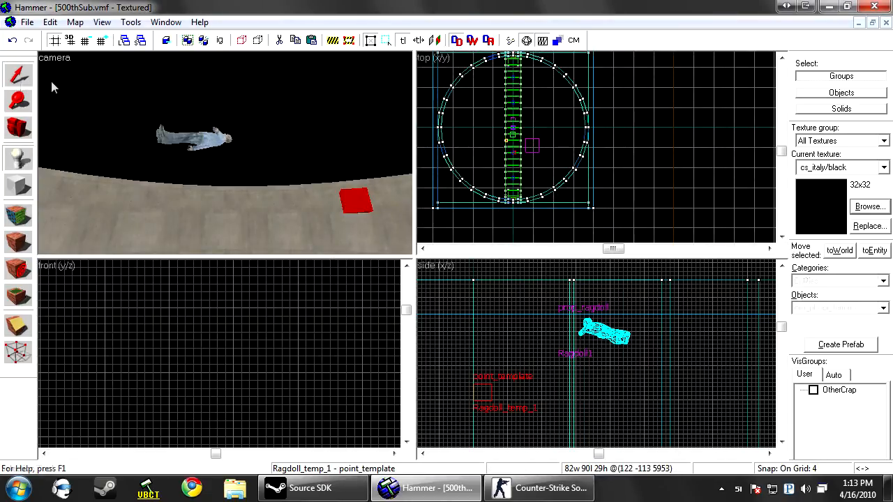
pyautogui.scroll(9, 510, 150)
pyautogui.moveTo(530, 155); pyautogui.dragTo(614, 109)
pyautogui.scroll(6, 610, 102)
pyautogui.scroll(3, 648, 328)
pyautogui.moveTo(595, 392); pyautogui.dragTo(641, 340)
# Step: Copy the ragdoll together with its point_template and paste 1 copy at the original's center with unique entity names
pyautogui.keyDown('ctrl'); pyautogui.click(208, 148); pyautogui.keyUp('ctrl')
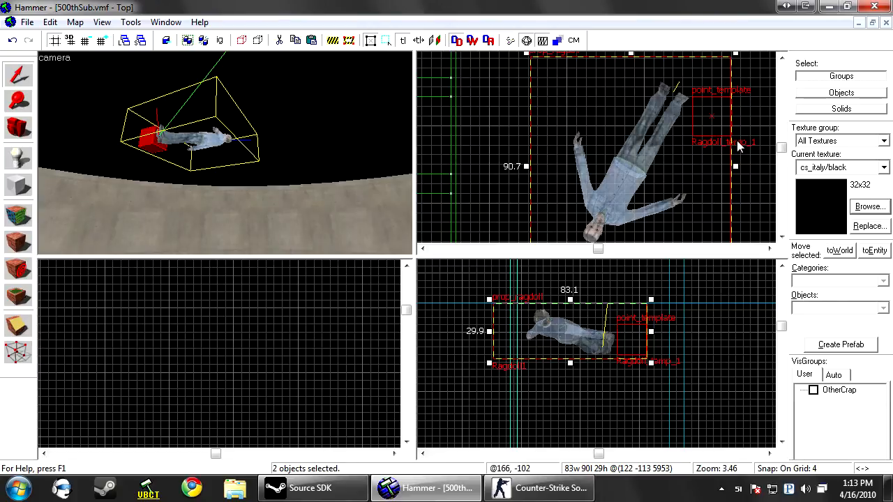
pyautogui.click(48, 22)
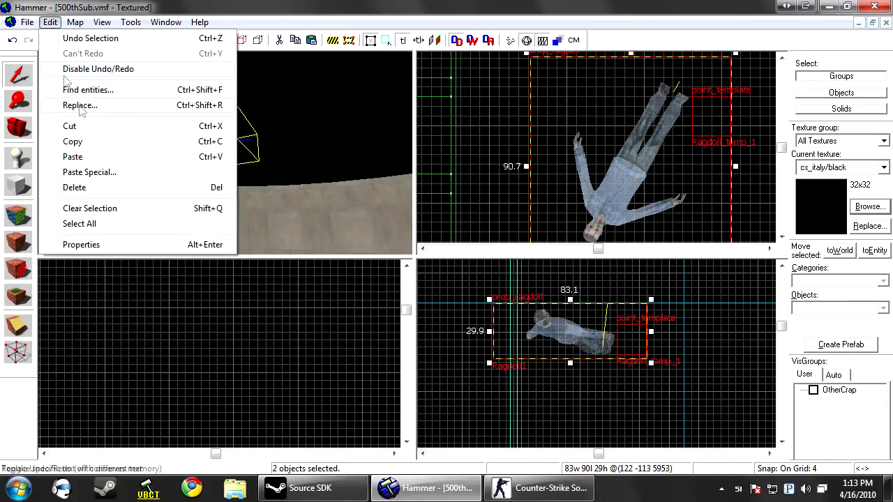
pyautogui.click(69, 141)
pyautogui.click(50, 21)
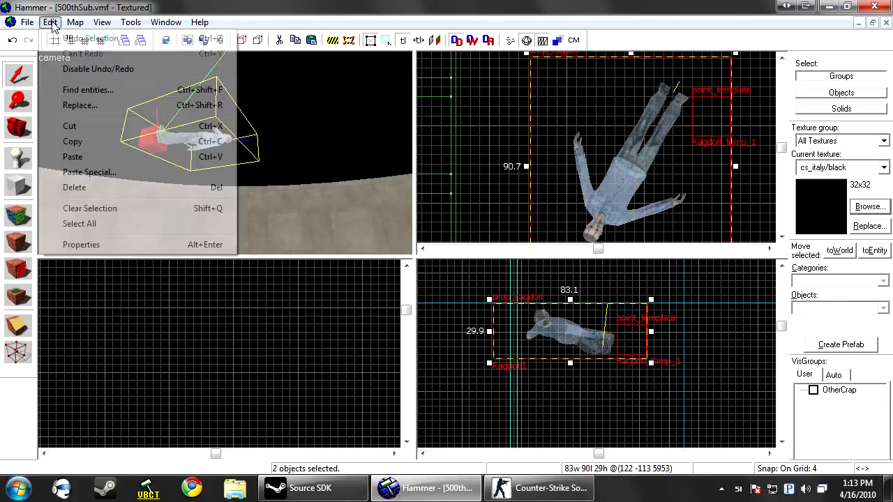
pyautogui.click(89, 172)
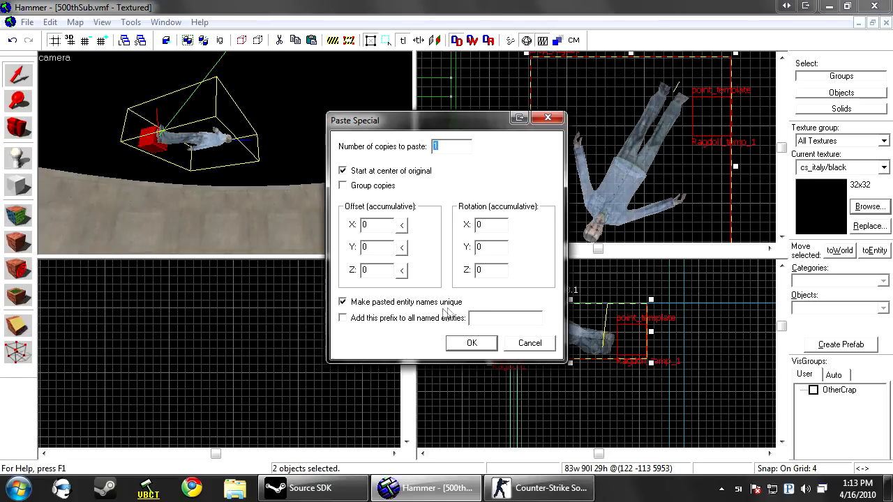
pyautogui.click(472, 343)
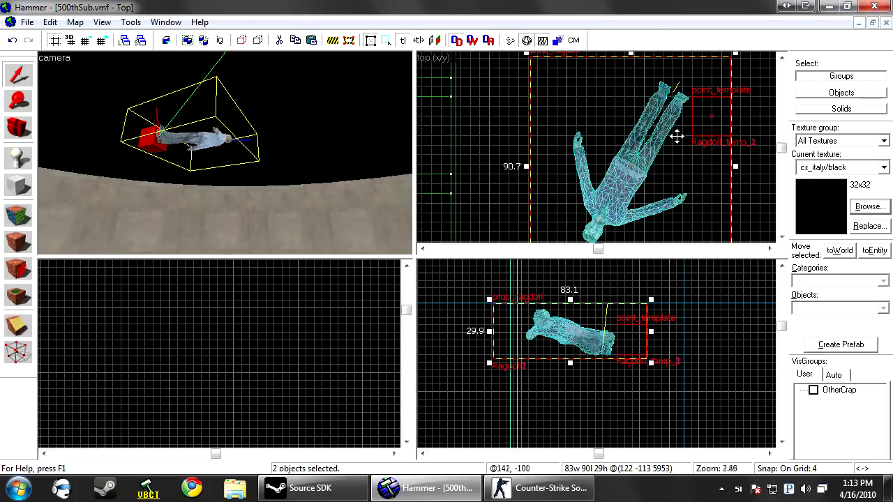
# Step: Move the pasted ragdoll and template pair over the central structure in the top view and rotate it about a quarter turn
pyautogui.scroll(-3, 677, 137)
pyautogui.moveTo(677, 139); pyautogui.dragTo(523, 163)
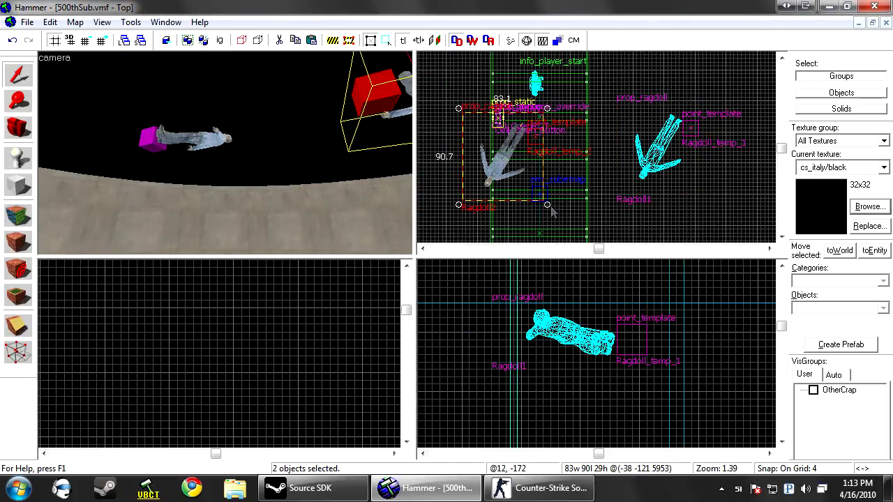
pyautogui.moveTo(551, 212); pyautogui.dragTo(579, 140)
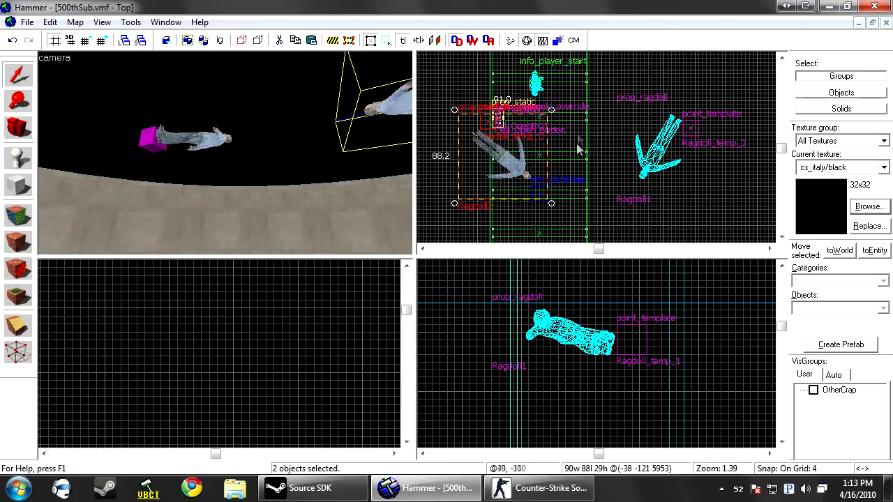
# Step: Move the second ragdoll and point_template pair off the central structure, beside its upper part in the top view
pyautogui.scroll(-2, 579, 140)
pyautogui.moveTo(548, 165); pyautogui.dragTo(469, 105)
pyautogui.press('w')
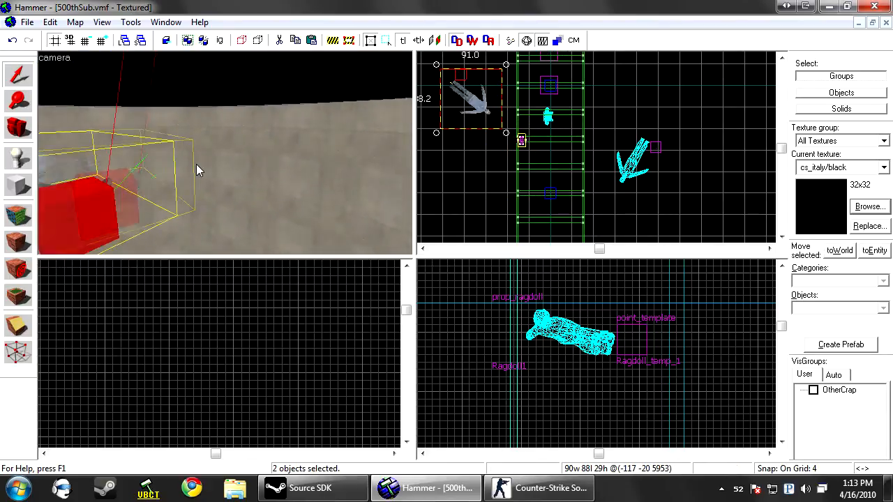
# Step: Set the second ragdoll's World Model to models/characters/hostage_03.mdl
pyautogui.press('s')
pyautogui.click(182, 165)
pyautogui.hotkey('alt', 'Return')
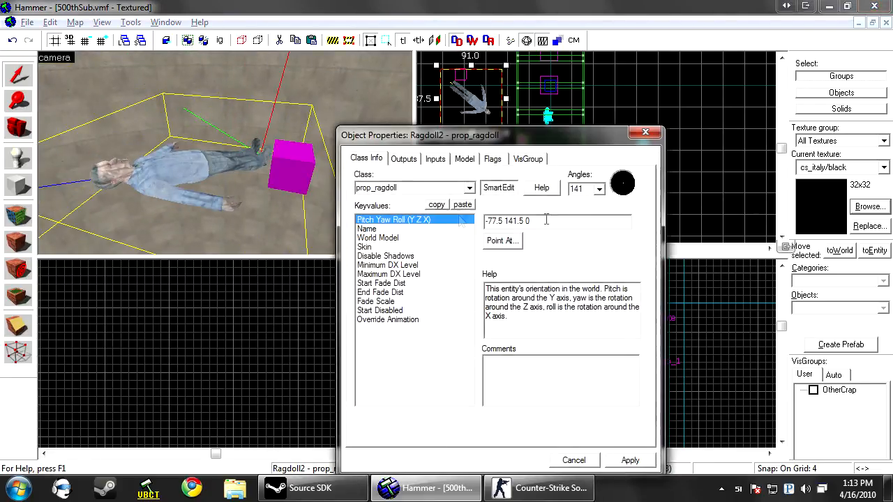
pyautogui.press('Down')
pyautogui.press('Down')
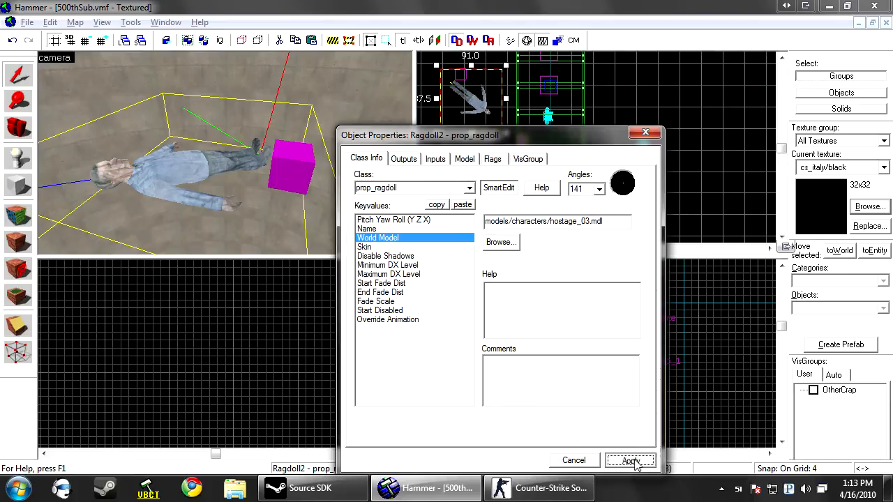
pyautogui.click(573, 460)
# Step: Paste another uniquely named ragdoll and template pair at the original's center, then move it across the central structure and rotate it in the top view
pyautogui.click(312, 168)
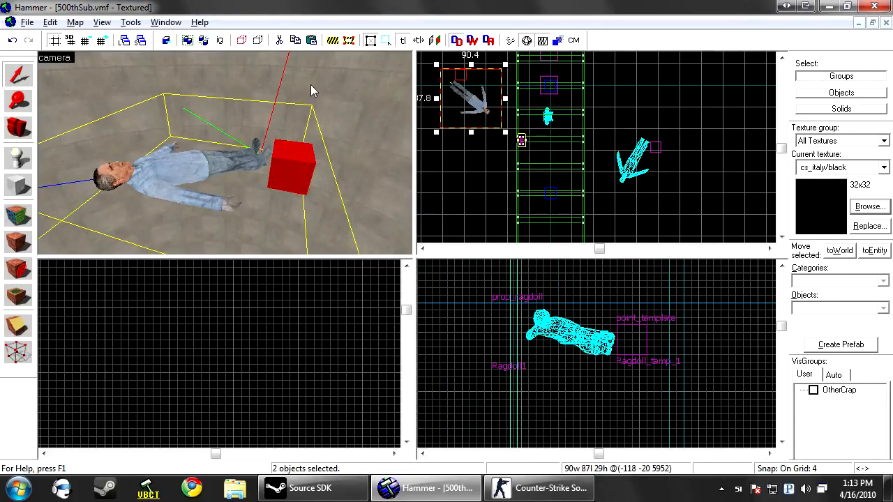
pyautogui.click(50, 22)
pyautogui.click(110, 171)
pyautogui.click(468, 342)
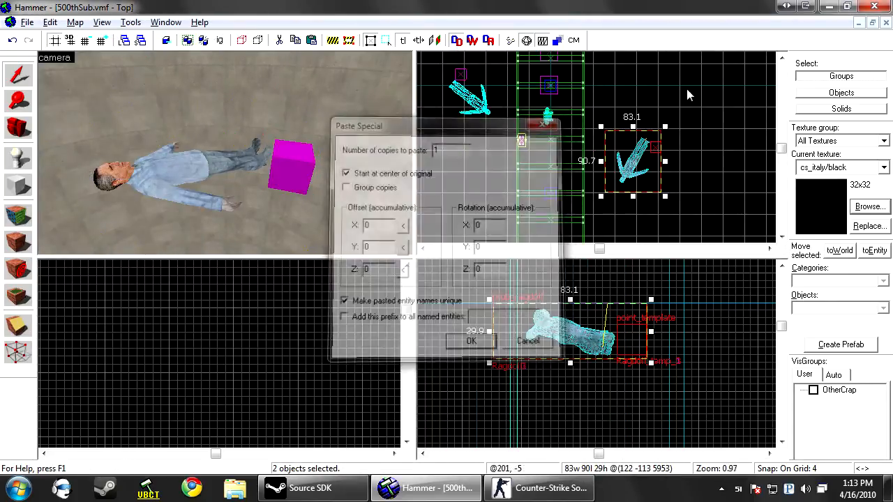
pyautogui.moveTo(657, 173); pyautogui.dragTo(647, 99)
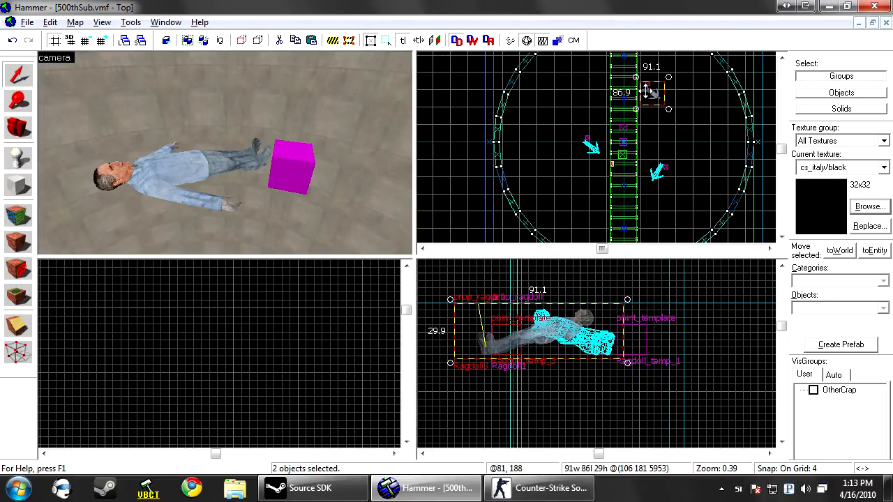
# Step: Change the third ragdoll's World Model to a Combine soldier, filtering the model browser by "combine"
pyautogui.press('z')
pyautogui.press('s')
pyautogui.press('w')
pyautogui.press('s')
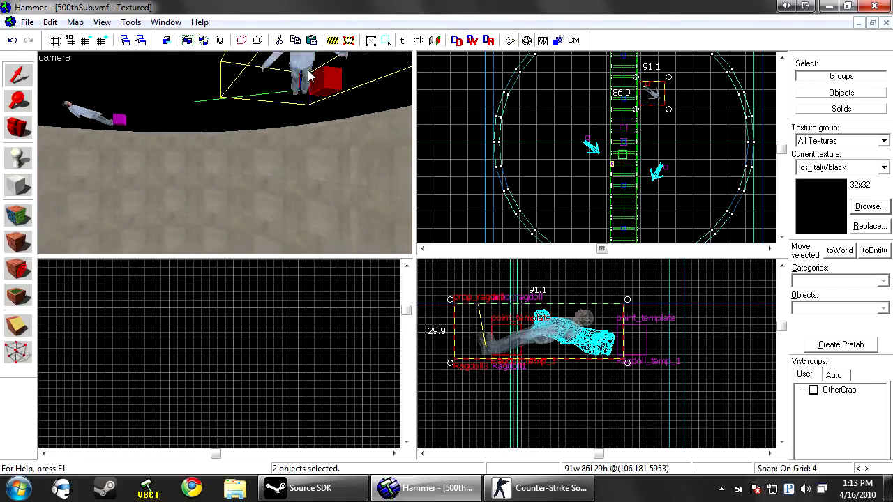
pyautogui.click(301, 88)
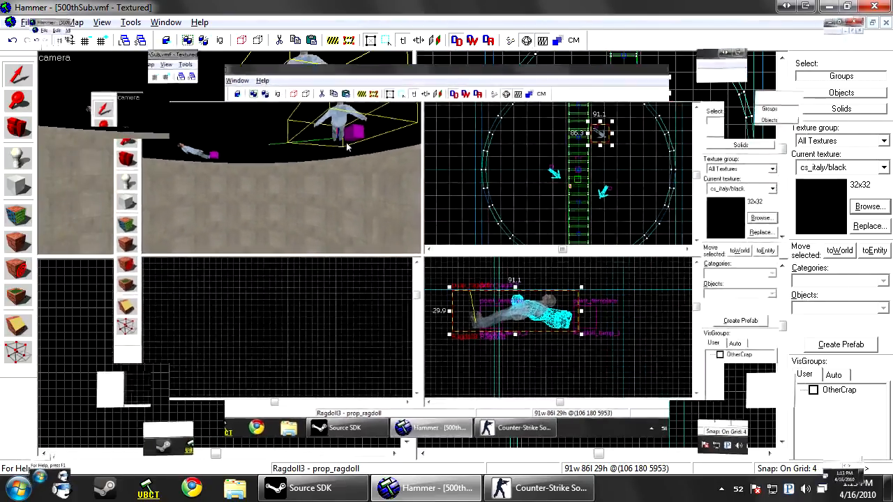
pyautogui.doubleClick(272, 412)
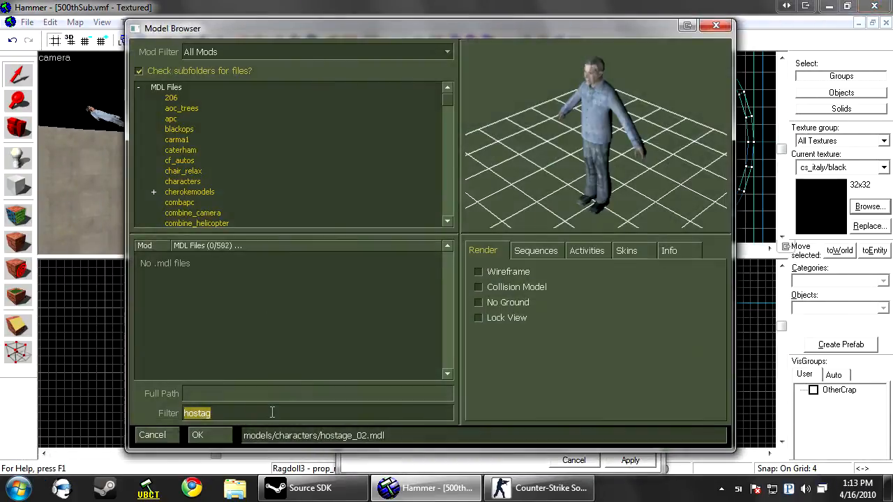
pyautogui.write('combine')
pyautogui.click(307, 349)
pyautogui.scroll(-2, 309, 353)
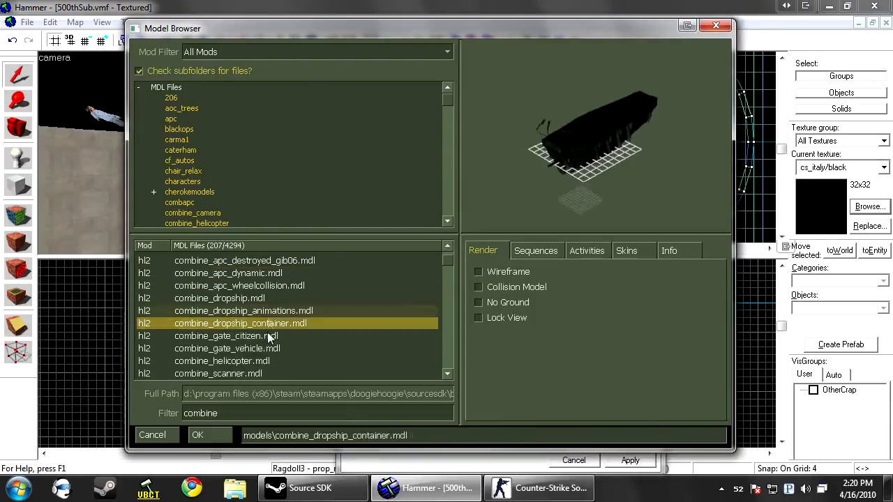
pyautogui.scroll(-2, 328, 346)
pyautogui.click(329, 342)
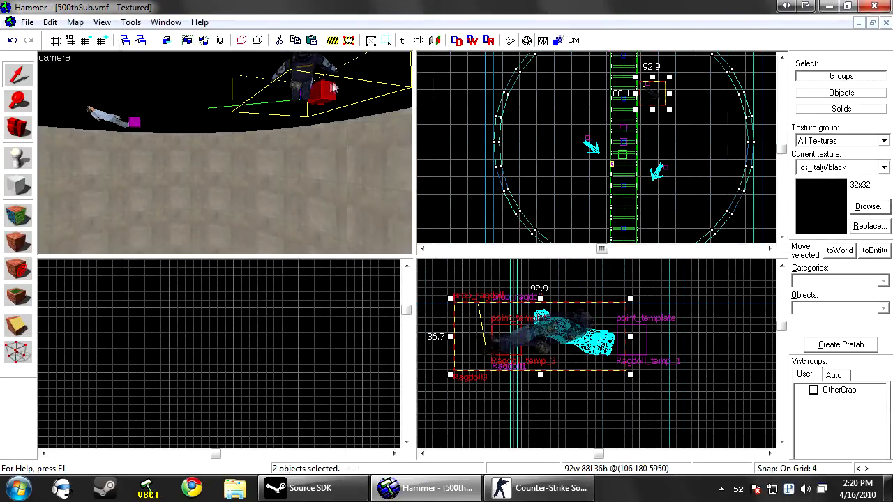
# Step: Paste further uniquely named ragdoll and template pairs around the shaft, giving the fourth ragdoll the World Model models/combine_super_soldier.mdl
pyautogui.hotkey('ctrl', 'shift', 'v')
pyautogui.press('Return')
pyautogui.hotkey('alt', 'Return')
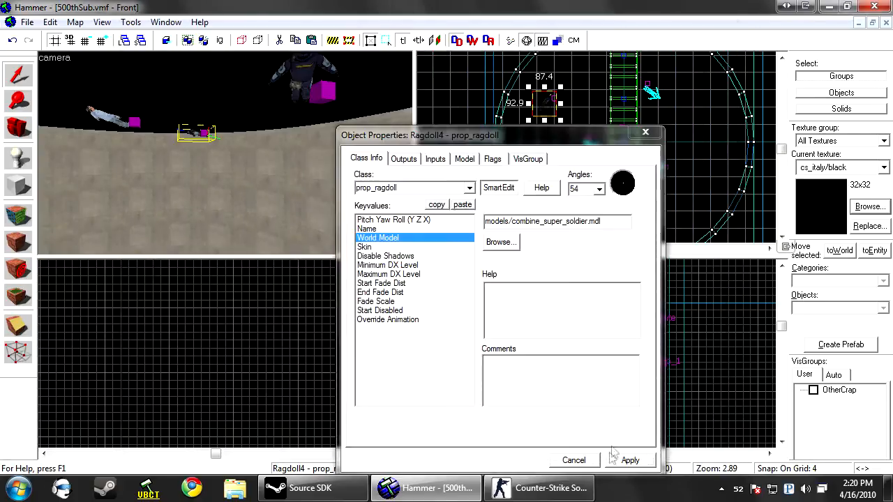
pyautogui.press('Escape')
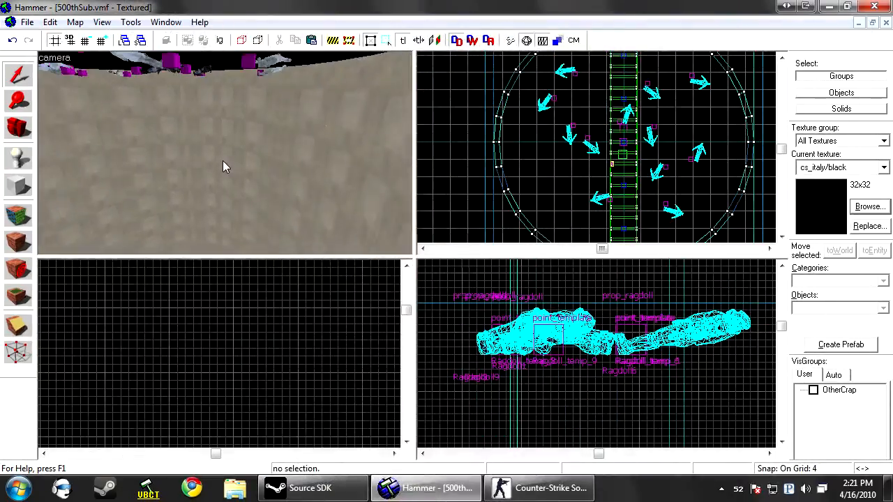
# Step: Place an info_player_terrorist entity on the grated walkway beside the existing player spawns
pyautogui.press('Up')
pyautogui.press('w')
pyautogui.press('w')
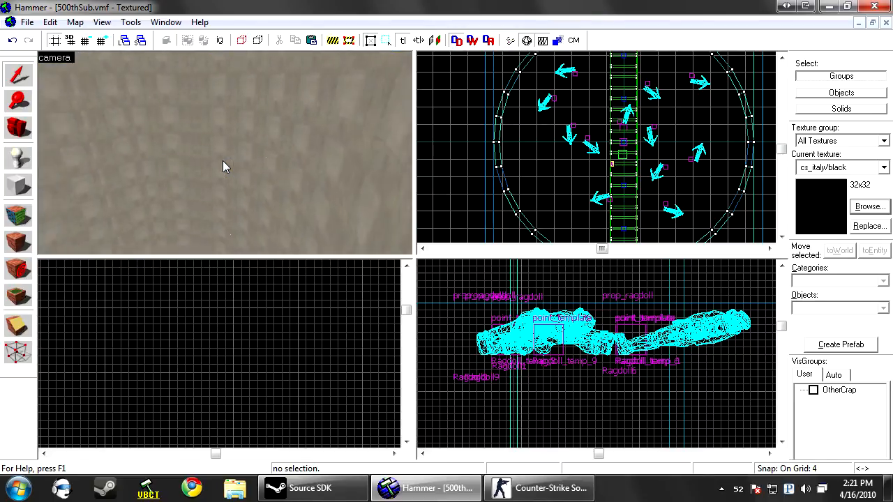
pyautogui.press('w')
pyautogui.press('w')
pyautogui.press('w')
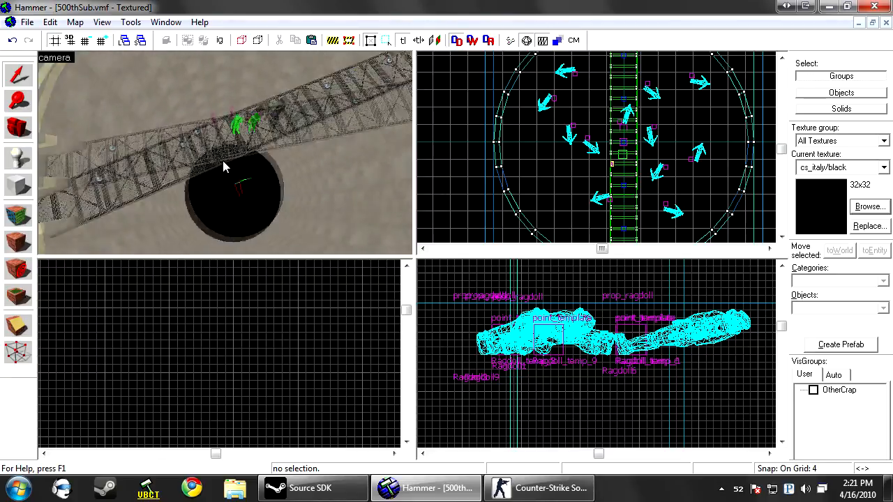
pyautogui.press('w')
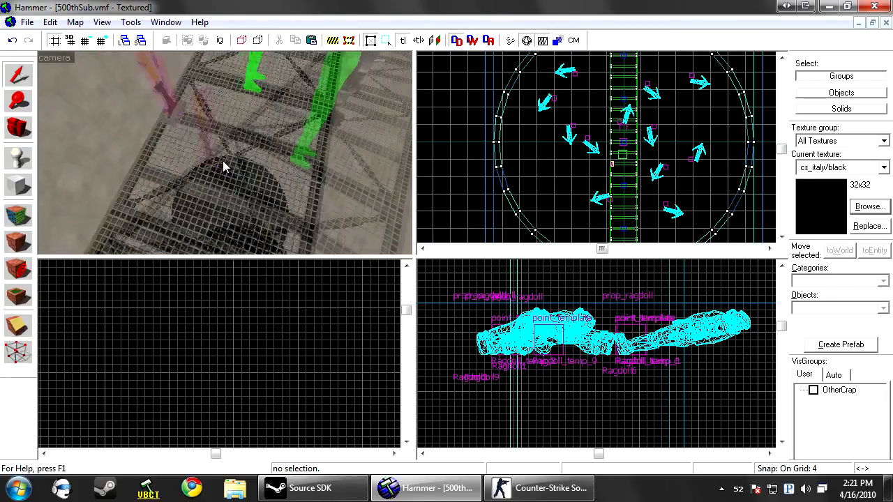
pyautogui.press('s')
pyautogui.click(262, 224)
# Step: Change the new walkway entity's class to logic_case and apply it
pyautogui.hotkey('alt', 'Return')
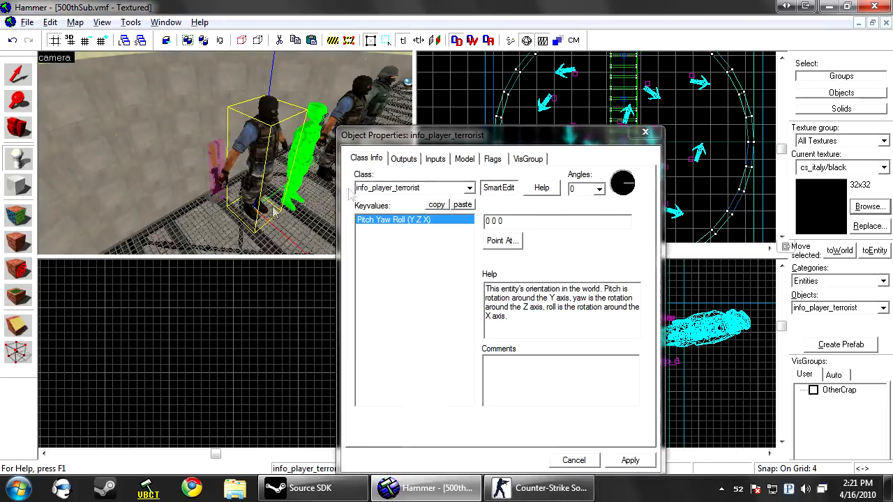
pyautogui.write('logic')
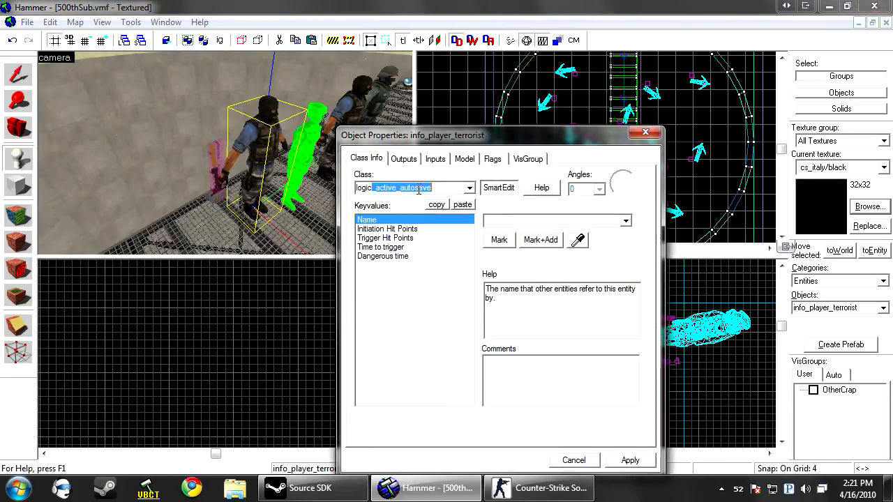
pyautogui.write('_case')
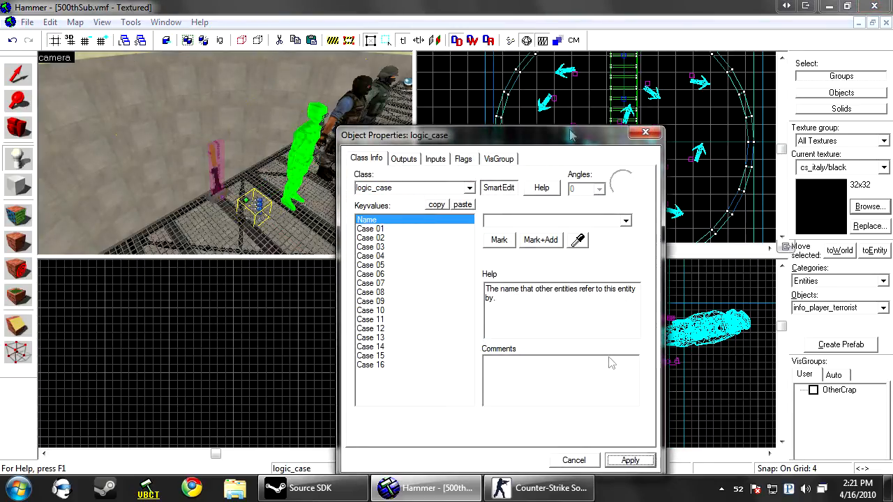
pyautogui.click(628, 461)
# Step: Examine the ragdoll and template layout in the top view and the outputs of the logic_case
pyautogui.moveTo(579, 142); pyautogui.dragTo(344, 115)
pyautogui.click(642, 241)
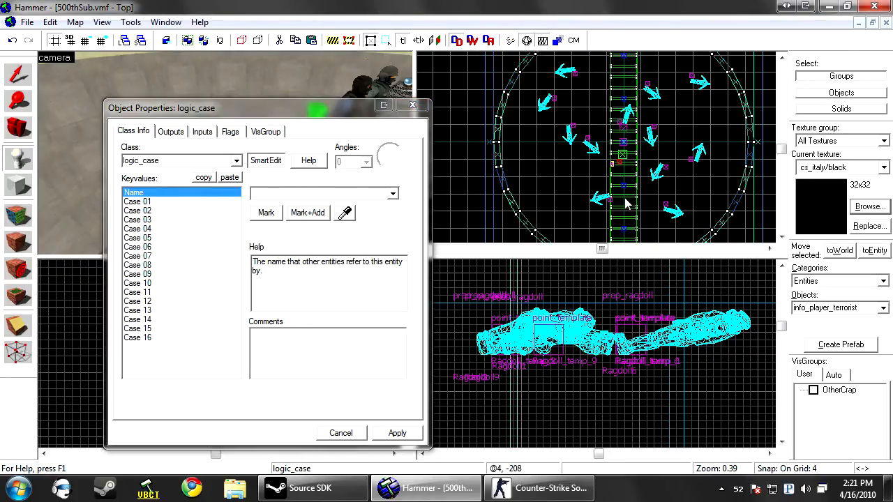
pyautogui.scroll(-1, 662, 183)
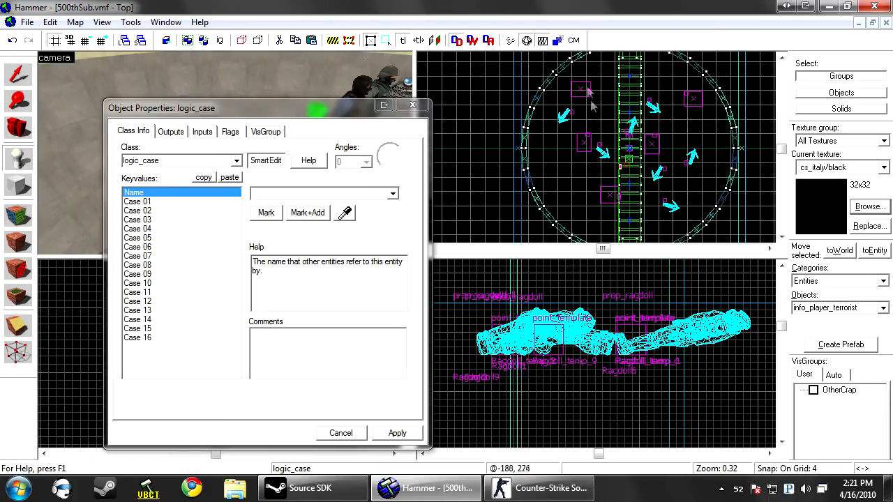
pyautogui.scroll(1, 588, 92)
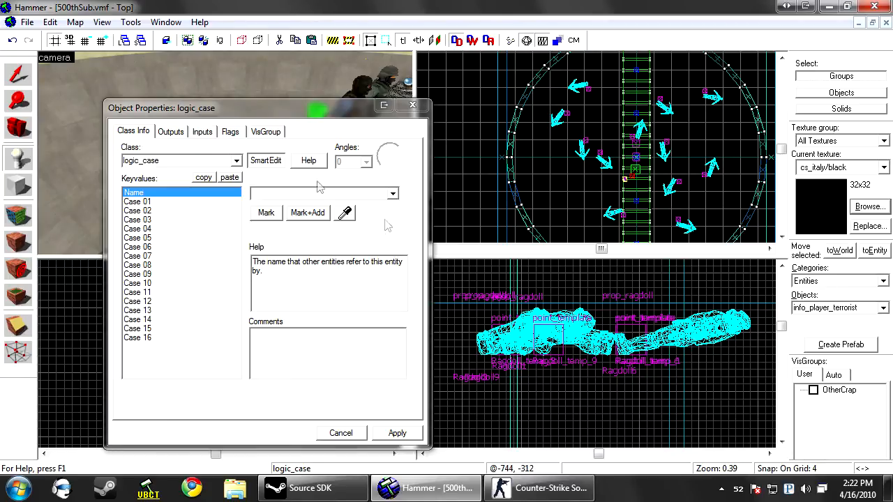
pyautogui.click(171, 133)
pyautogui.click(388, 432)
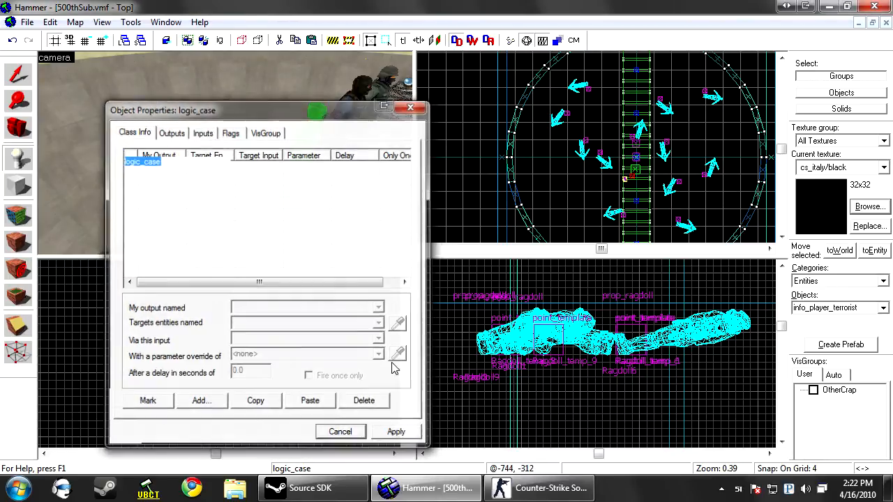
# Step: Duplicate the logic_case entity directly beside the original in the top view
pyautogui.scroll(-2, 556, 138)
pyautogui.click(19, 77)
pyautogui.scroll(10, 611, 169)
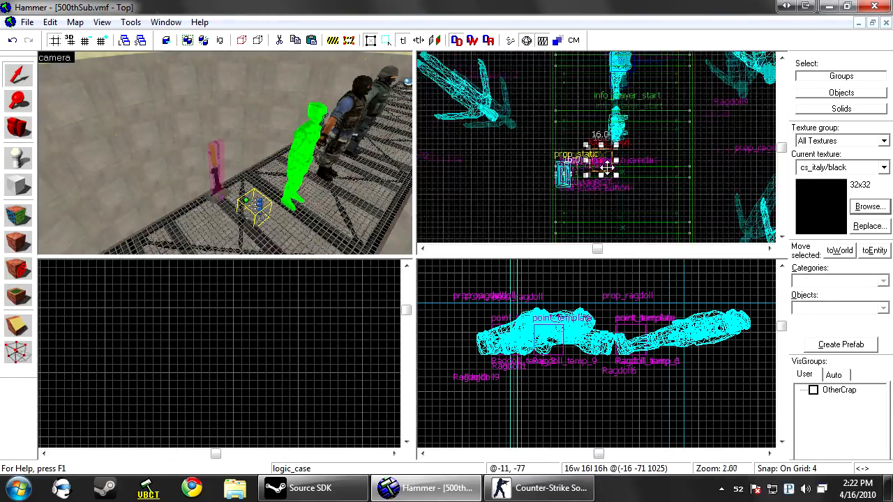
pyautogui.moveTo(642, 173); pyautogui.dragTo(684, 170)
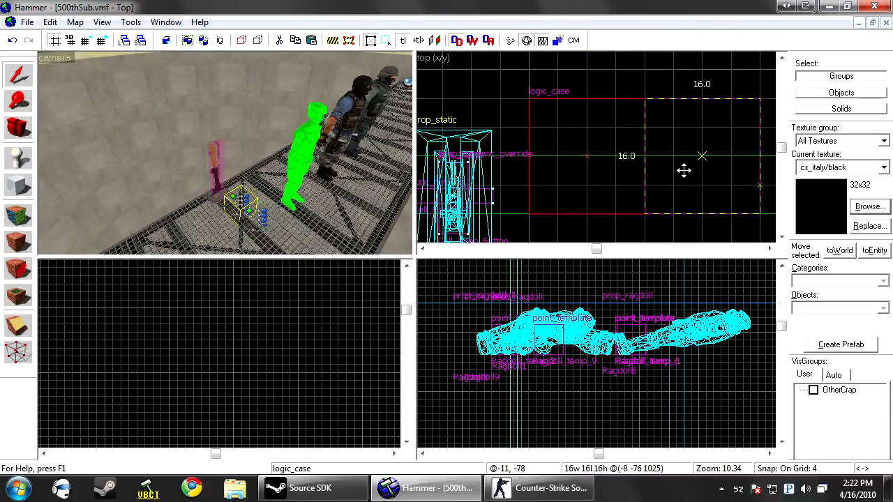
# Step: Change the duplicate's class to logic_timer, set Start Disabled to Yes and apply the changes
pyautogui.hotkey('alt', 'Return')
pyautogui.moveTo(171, 162); pyautogui.dragTo(145, 170)
pyautogui.write('timer')
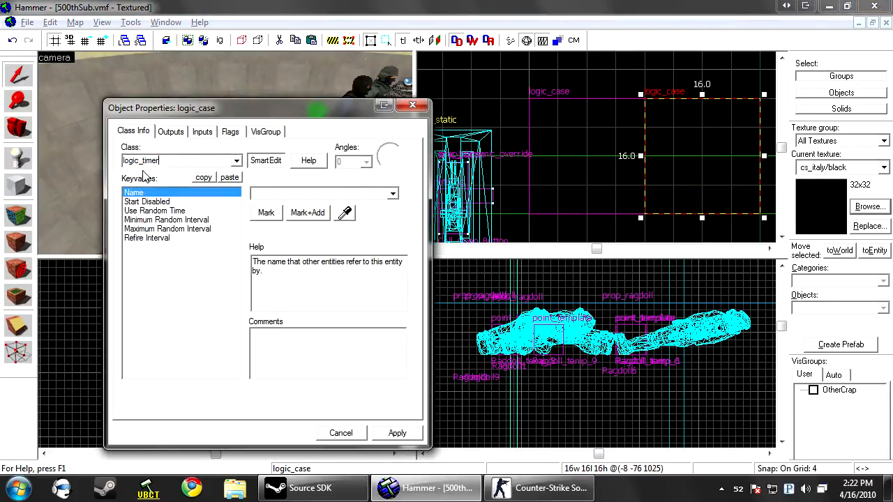
pyautogui.click(168, 202)
pyautogui.click(292, 198)
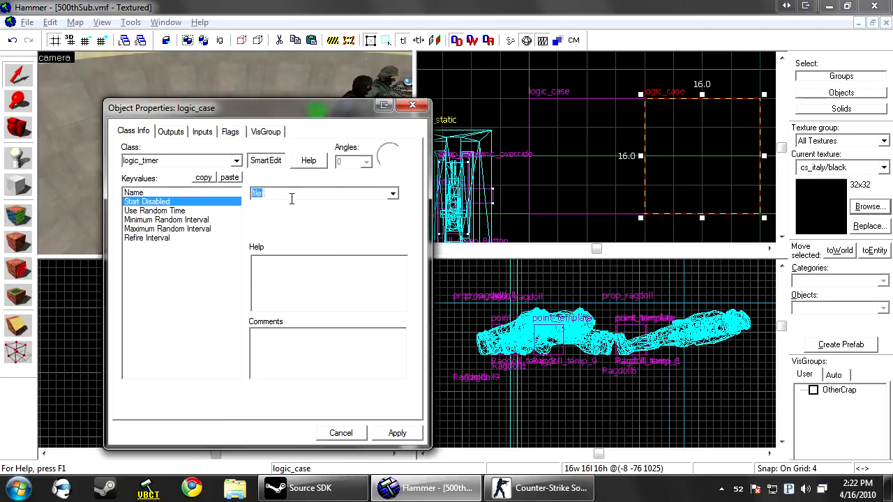
pyautogui.click(394, 433)
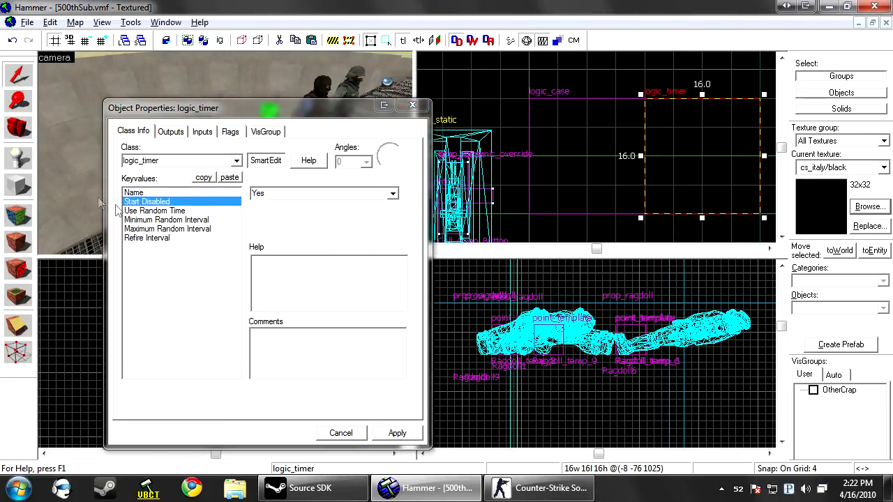
# Step: Turn on Use Random Time for the logic_timer and enter .9 as its Minimum Random Interval
pyautogui.click(155, 210)
pyautogui.click(279, 193)
pyautogui.click(311, 206)
pyautogui.press('Down')
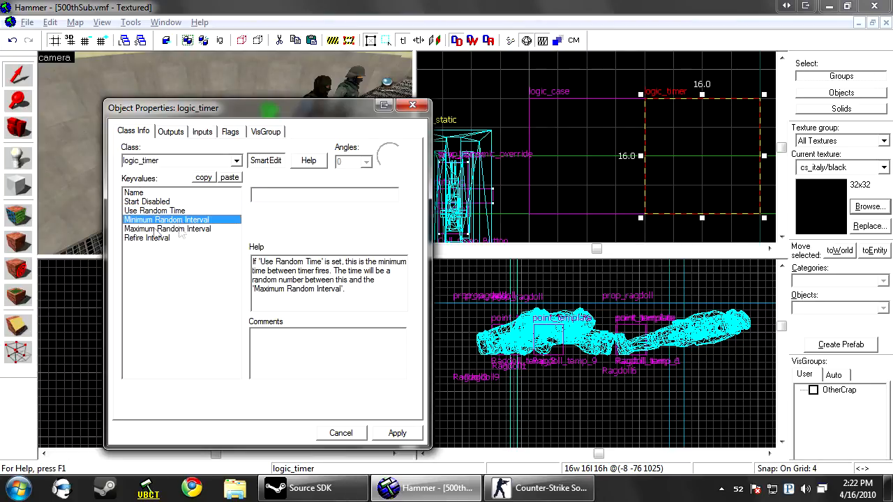
pyautogui.click(164, 231)
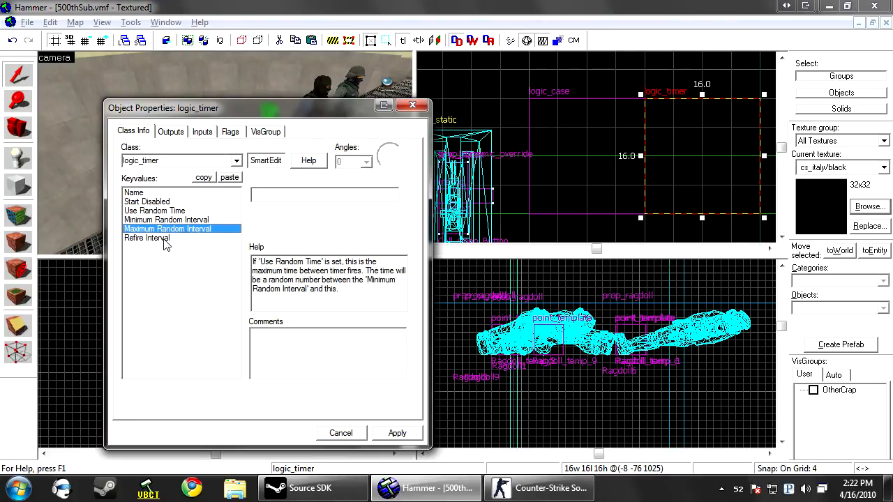
pyautogui.click(178, 220)
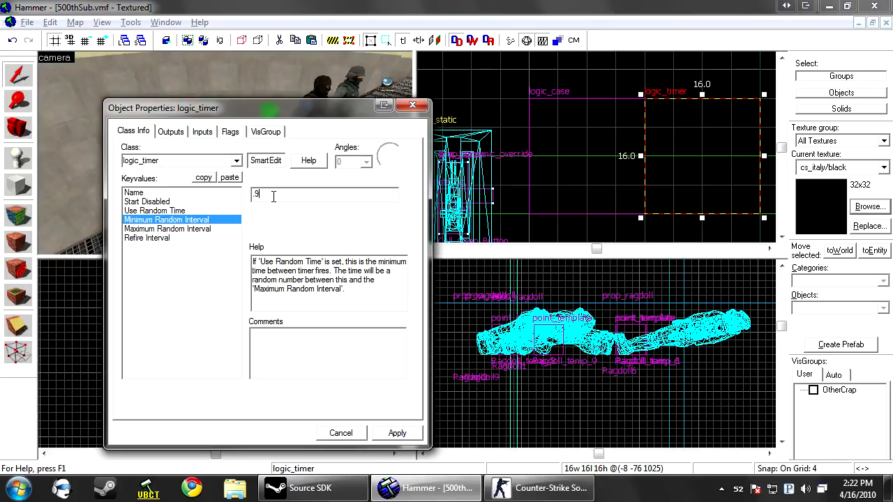
# Step: Set the logic_timer's Maximum Random Interval to 2 and its Minimum Random Interval to .5
pyautogui.click(172, 229)
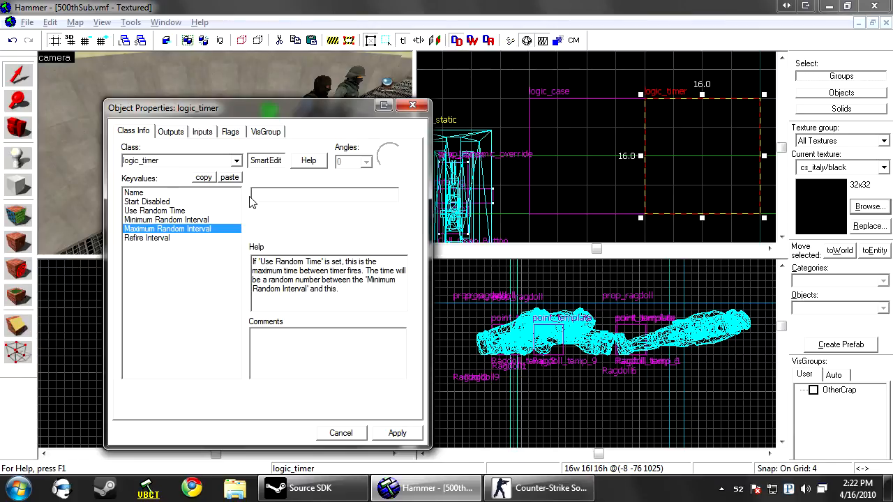
pyautogui.click(209, 229)
pyautogui.press('Up')
pyautogui.press('Up')
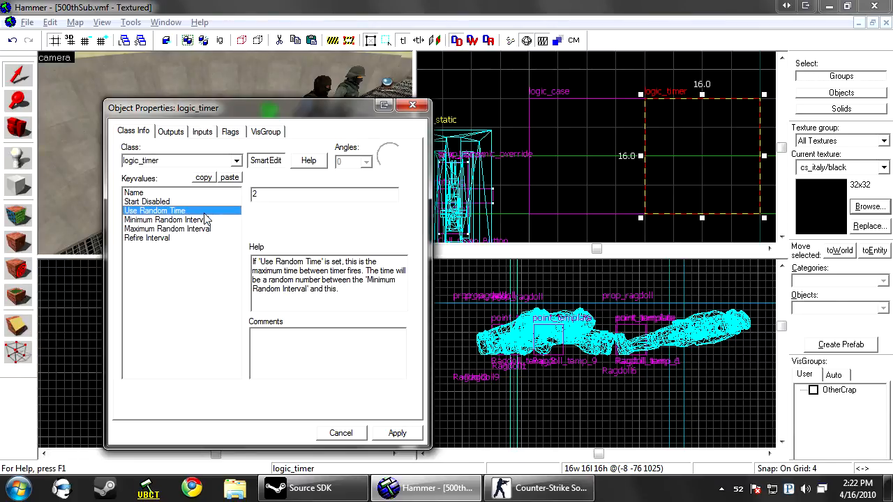
pyautogui.click(203, 220)
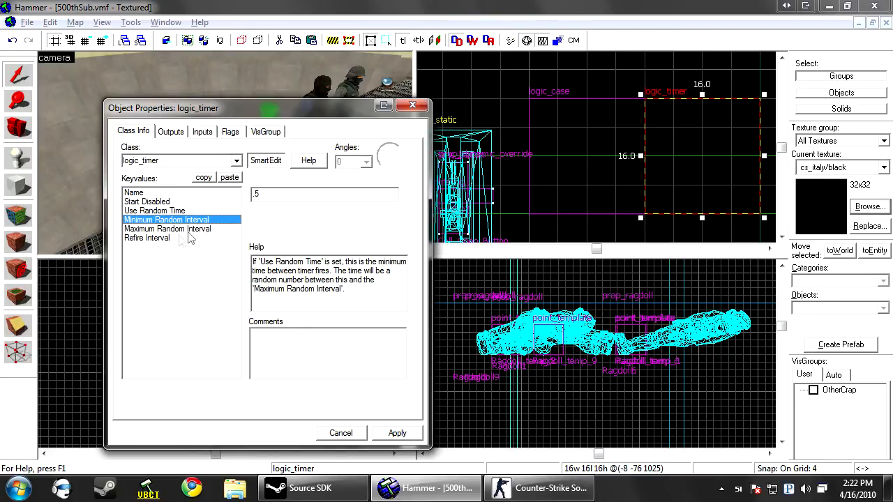
pyautogui.click(183, 239)
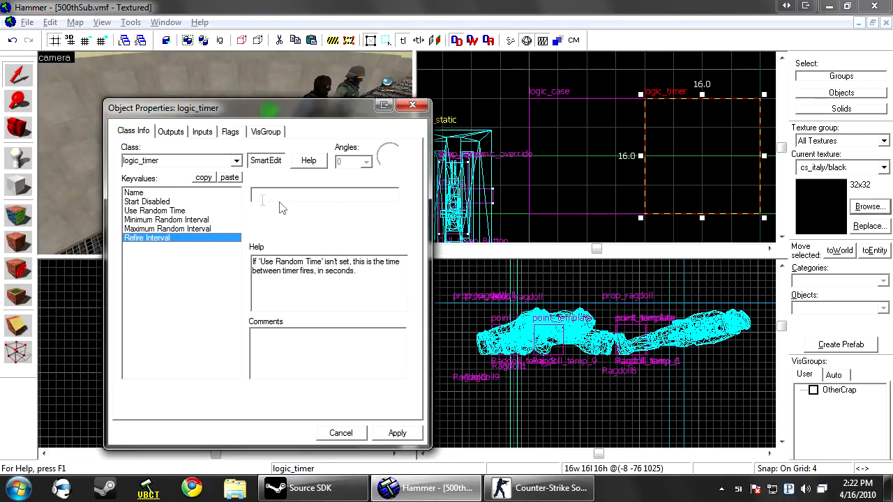
# Step: Name the logic_timer timer and the logic_case Case, applying the changes
pyautogui.click(156, 211)
pyautogui.click(199, 238)
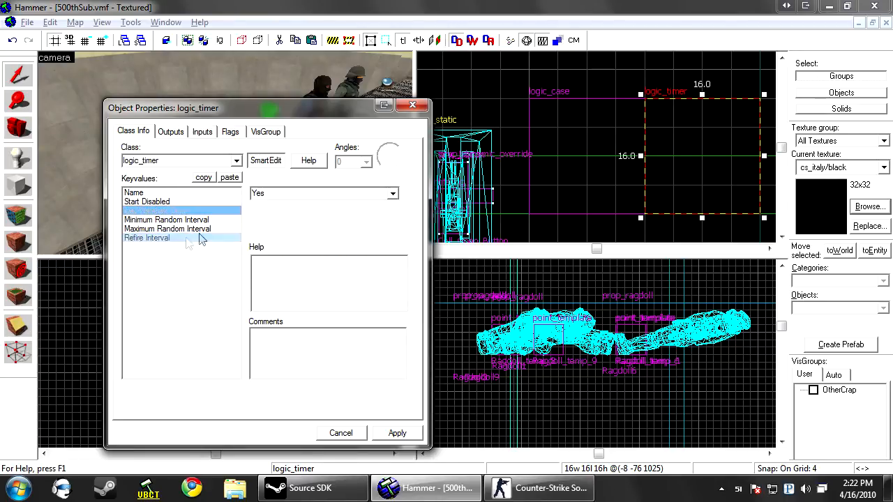
pyautogui.click(238, 192)
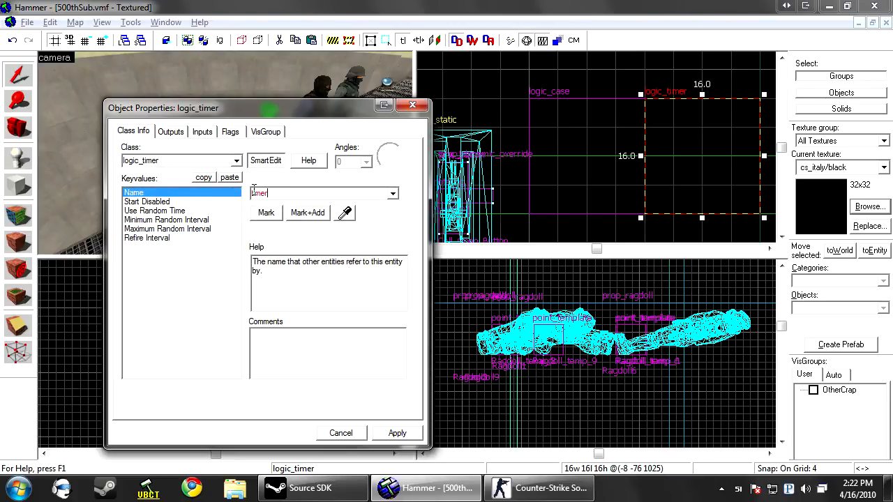
pyautogui.click(397, 433)
pyautogui.moveTo(280, 113); pyautogui.dragTo(466, 101)
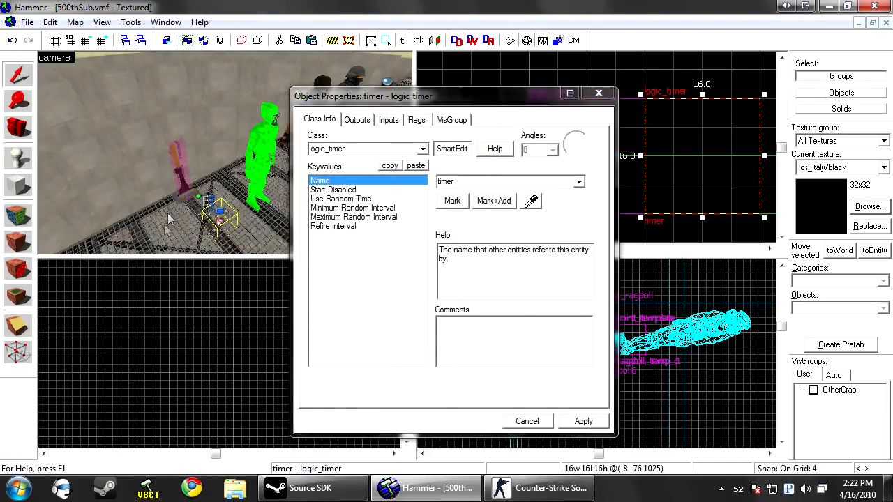
pyautogui.click(203, 199)
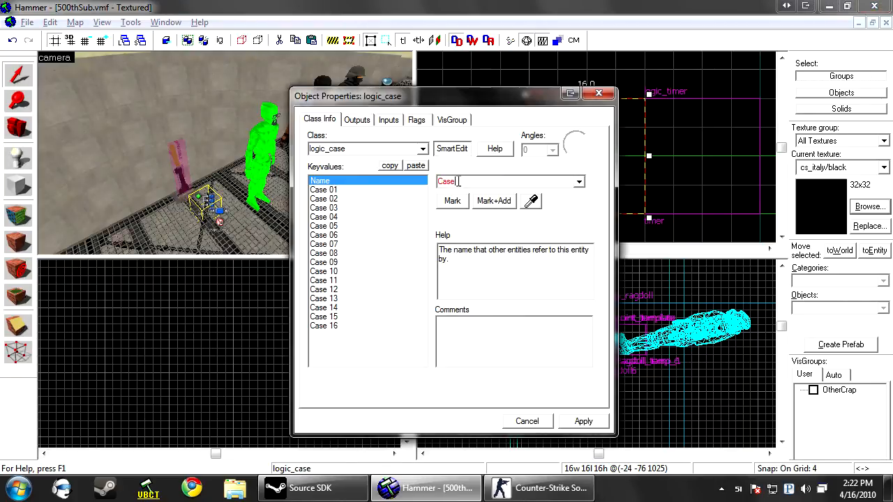
# Step: Add an OnTimer output to the logic_timer that sends PickRandom to Case, and apply it
pyautogui.click(220, 219)
pyautogui.click(354, 122)
pyautogui.click(385, 390)
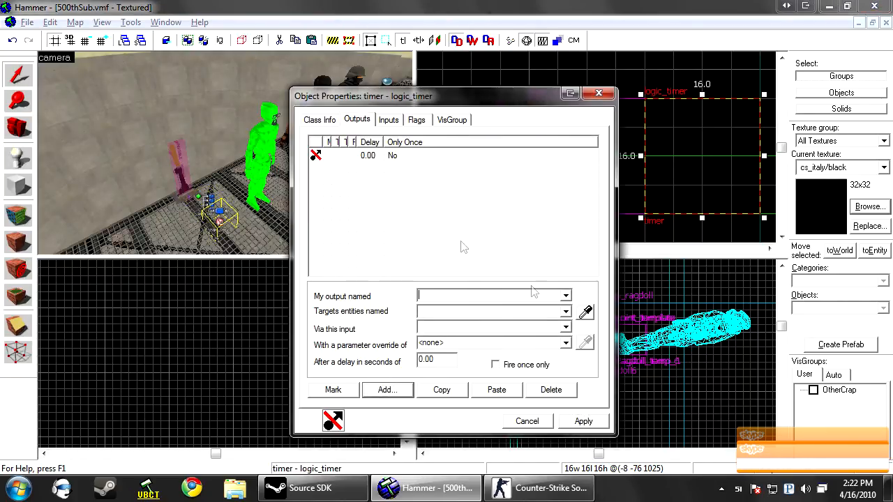
pyautogui.click(585, 313)
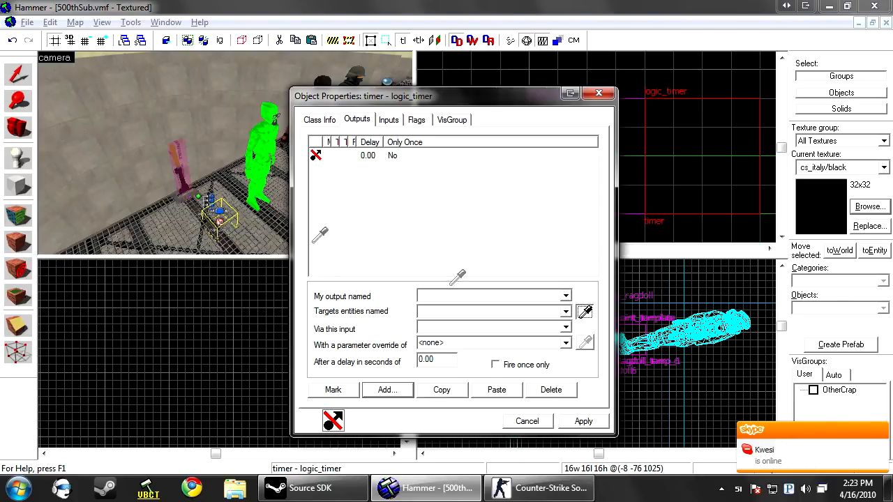
pyautogui.click(215, 202)
pyautogui.click(471, 328)
pyautogui.write('PickRandom')
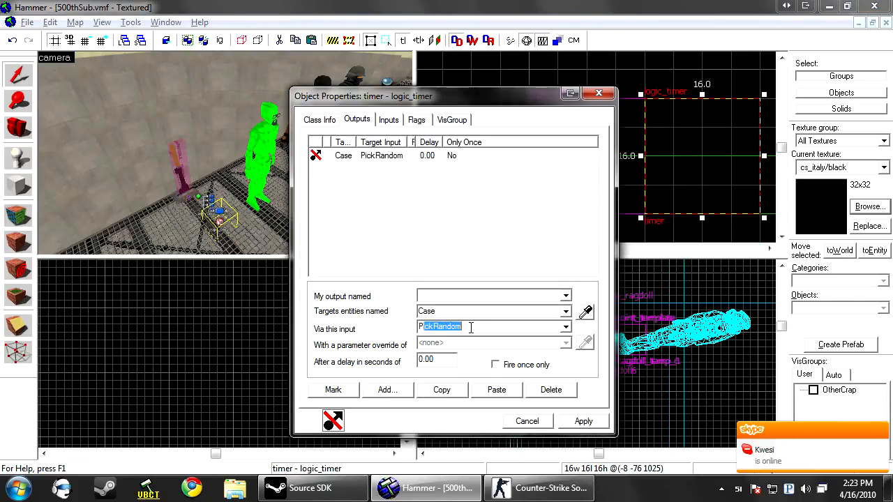
pyautogui.click(566, 296)
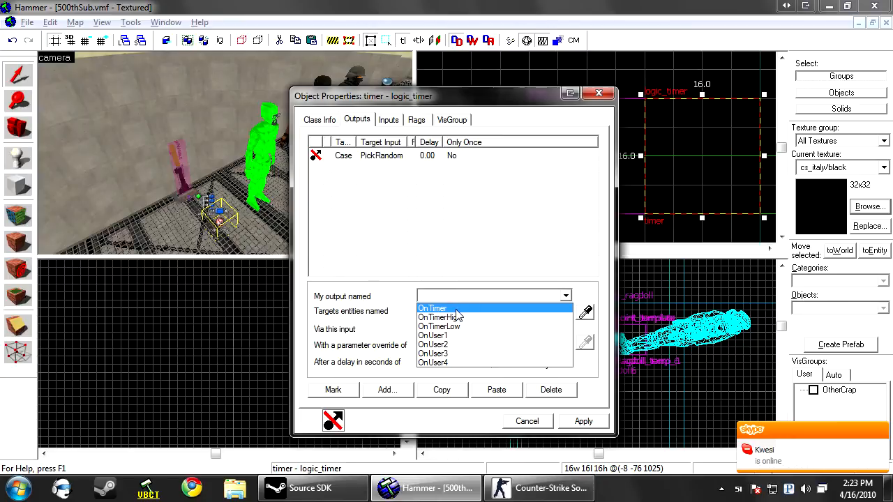
pyautogui.click(434, 305)
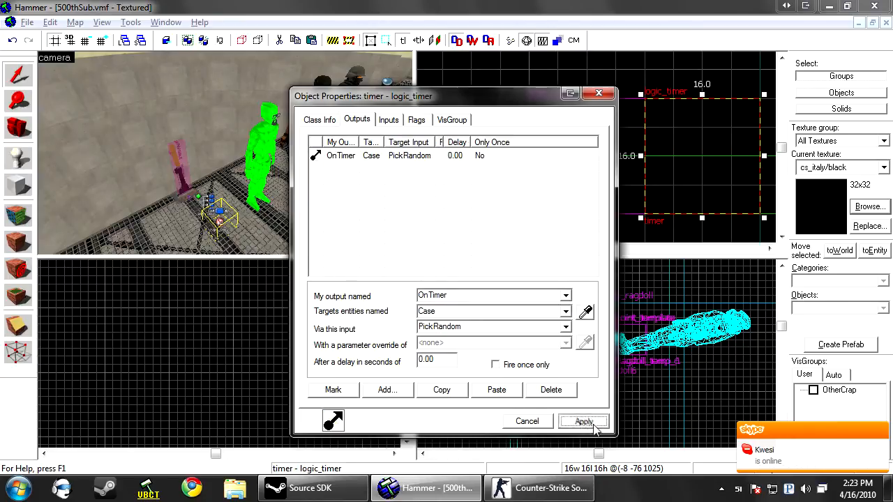
pyautogui.click(583, 421)
pyautogui.press('Escape')
# Step: Add an OnPressed output to the Cell_Open_Button func_button that sends Enable to timer
pyautogui.click(209, 168)
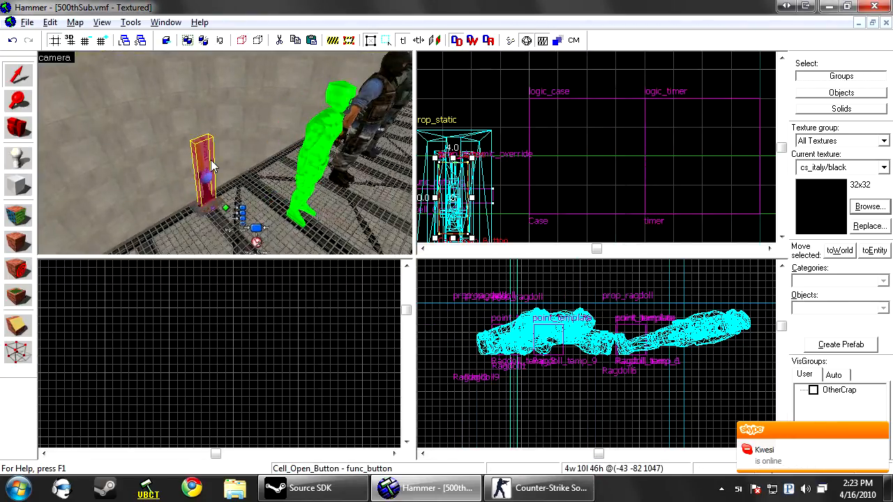
pyautogui.doubleClick(213, 167)
pyautogui.click(357, 119)
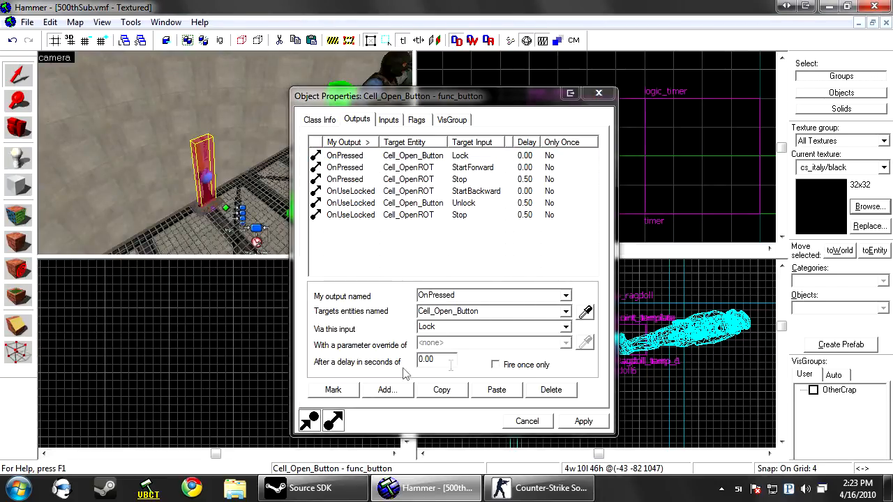
pyautogui.click(388, 390)
pyautogui.click(565, 295)
pyautogui.click(561, 335)
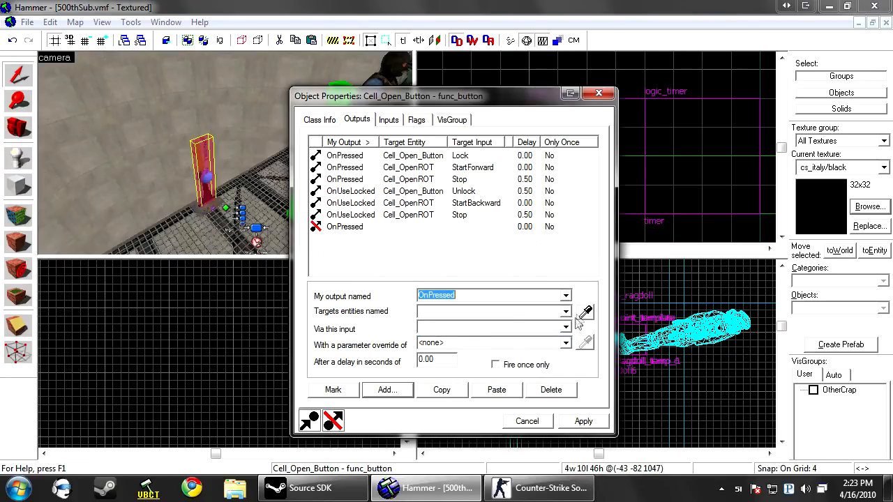
pyautogui.click(585, 312)
pyautogui.click(260, 230)
pyautogui.click(461, 329)
pyautogui.write('Enable')
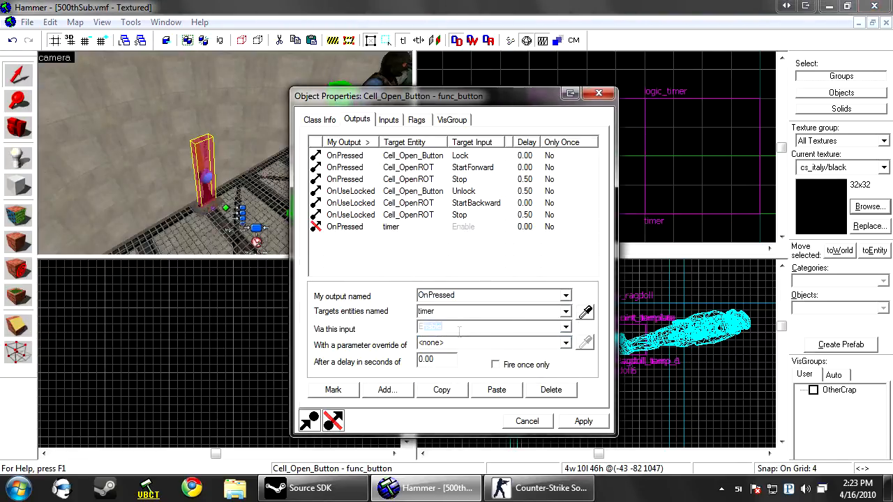
# Step: Copy the timer output on Cell_Open_Button as an OnUseLocked output sending Disable to timer, and apply the changes
pyautogui.click(441, 390)
pyautogui.click(497, 390)
pyautogui.click(566, 295)
pyautogui.click(460, 345)
pyautogui.click(467, 328)
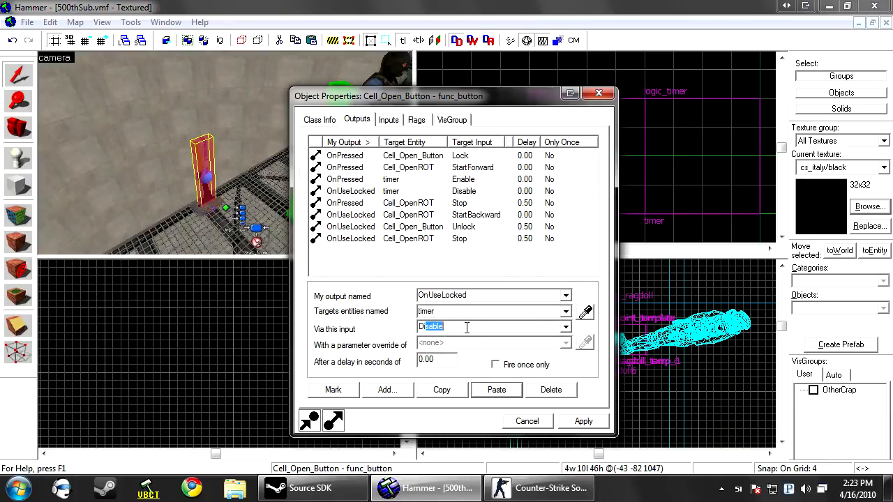
pyautogui.click(583, 421)
pyautogui.click(527, 422)
# Step: Add an OnCase01 output to the logic_case entity
pyautogui.click(239, 214)
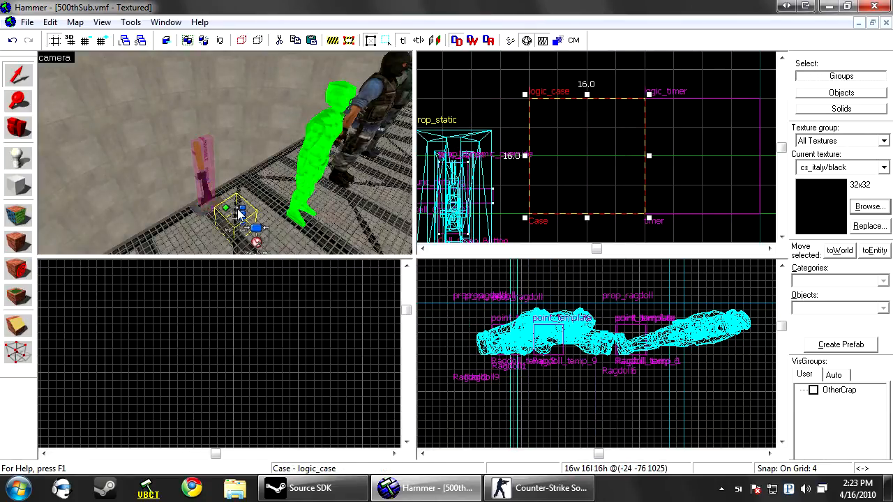
pyautogui.hotkey('alt', 'Return')
pyautogui.click(356, 120)
pyautogui.click(388, 390)
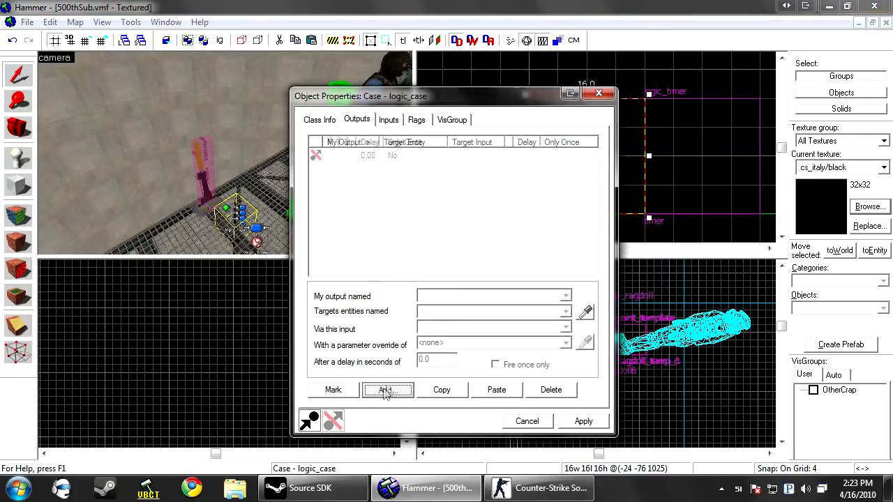
pyautogui.click(565, 296)
pyautogui.click(447, 303)
# Step: Target the OnCase01 output at a point_template picked among the ragdolls at the end of the shaft
pyautogui.click(585, 312)
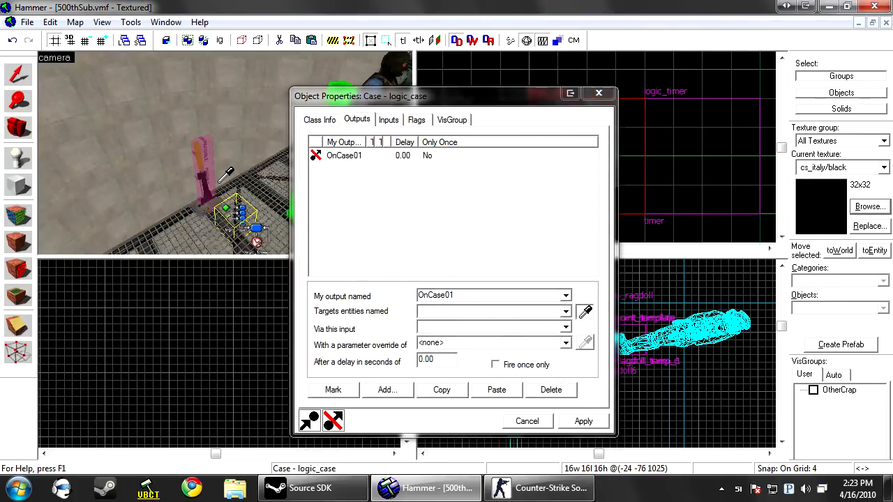
pyautogui.scroll(3, 225, 175)
pyautogui.press('w')
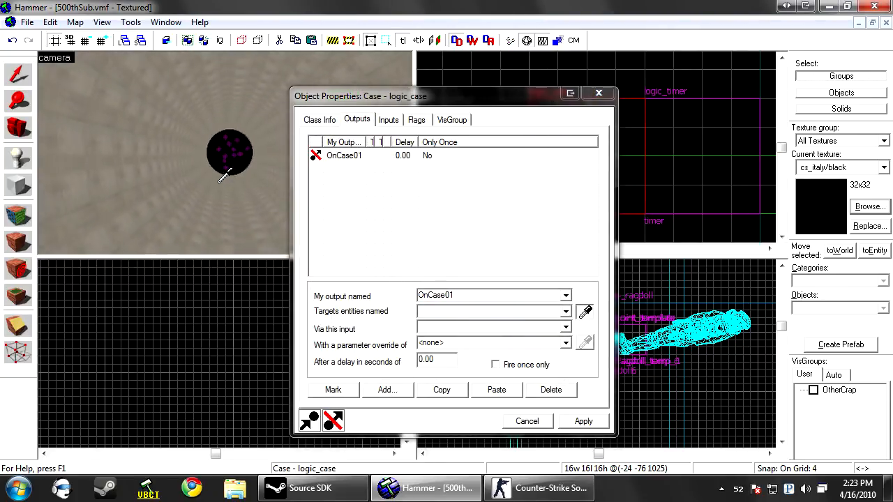
pyautogui.press('w')
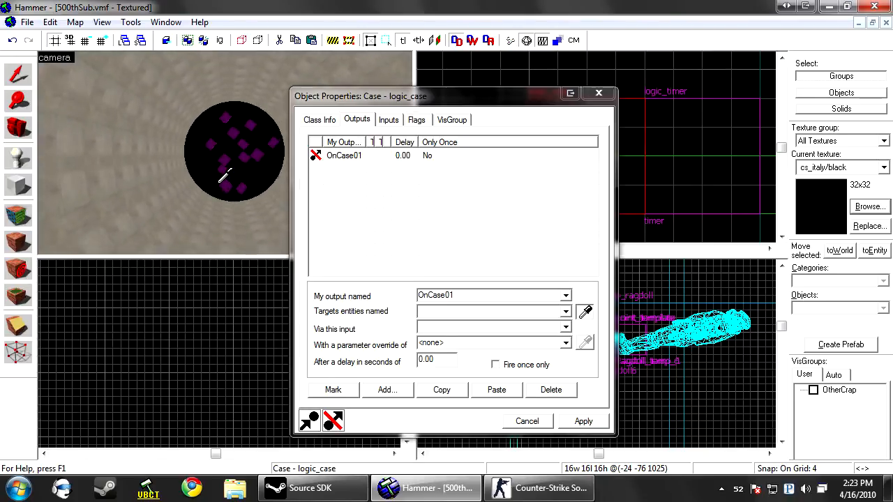
pyautogui.press('w')
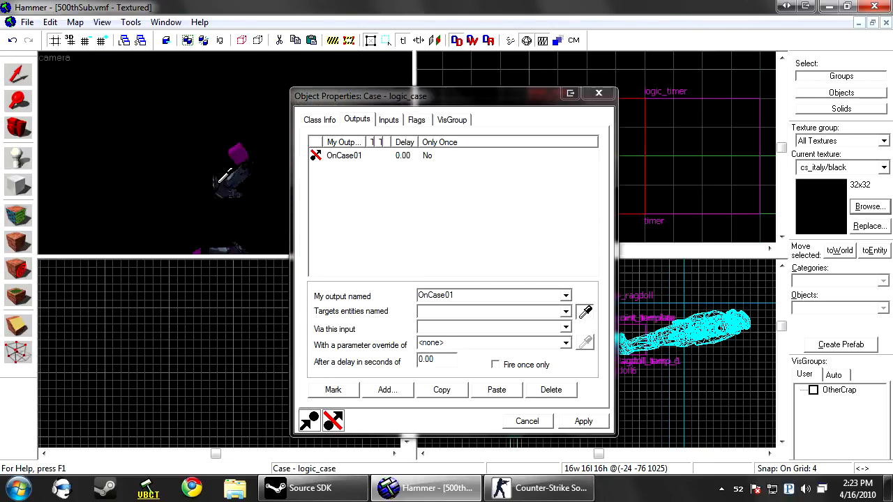
pyautogui.click(257, 149)
# Step: Set the OnCase01 output's target to Ragdoll_temp_1 and its input to ForceSpawn
pyautogui.click(566, 311)
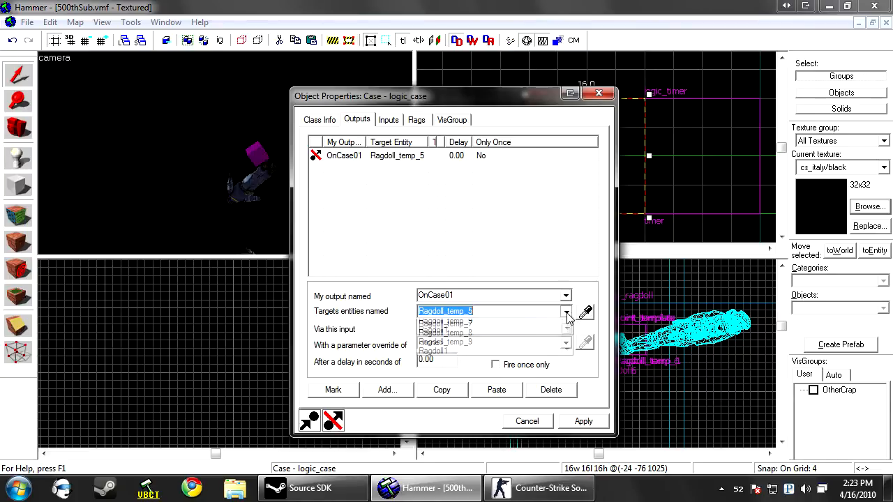
pyautogui.scroll(1, 498, 344)
pyautogui.click(498, 343)
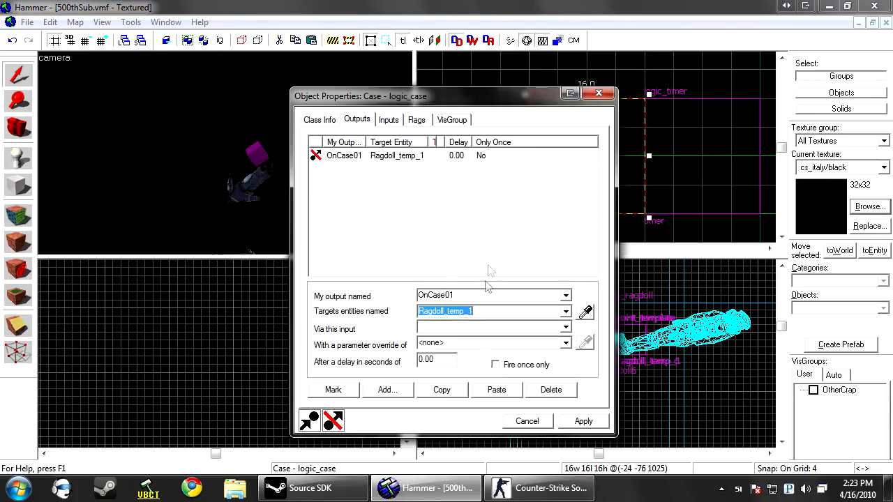
pyautogui.click(474, 328)
pyautogui.write('ForceSpawn')
# Step: Copy the ForceSpawn output and change the copy to OnCase02 targeting Ragdoll_temp_2
pyautogui.click(459, 388)
pyautogui.click(497, 390)
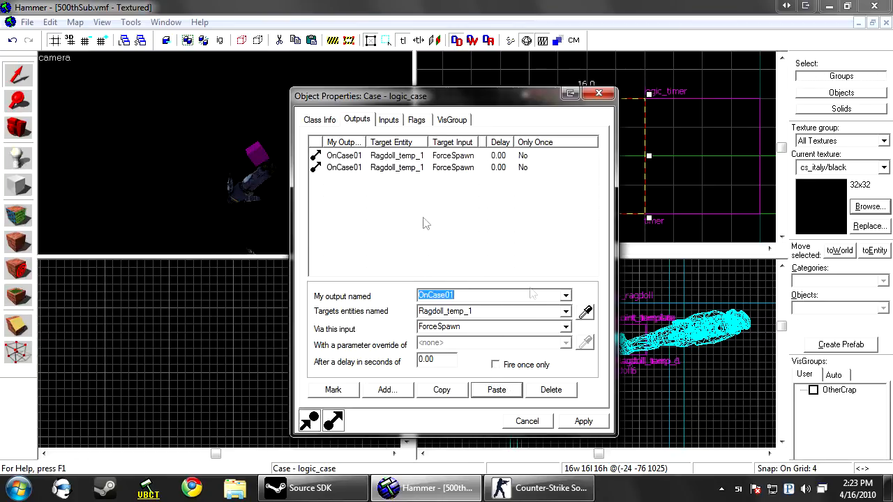
pyautogui.click(356, 170)
pyautogui.doubleClick(565, 296)
pyautogui.scroll(-1, 566, 295)
pyautogui.doubleClick(567, 309)
pyautogui.scroll(-1, 566, 309)
pyautogui.scroll(-1, 523, 317)
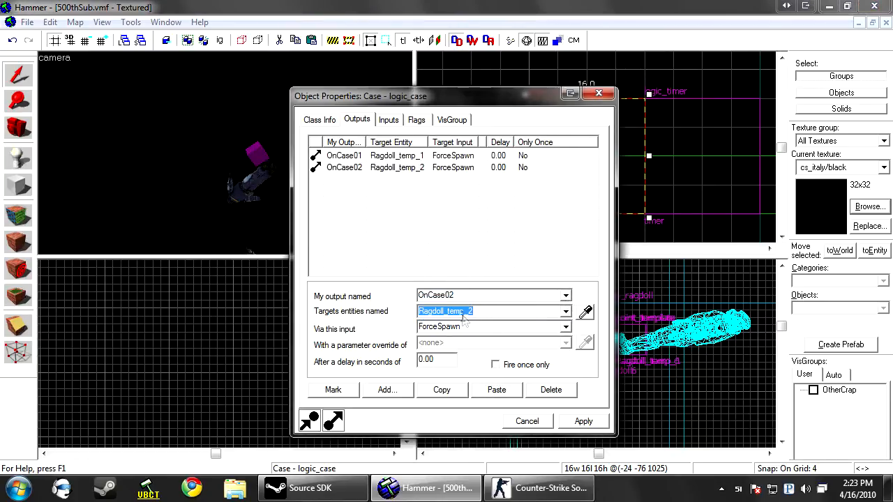
# Step: Copy the OnCase02 output and change the copy to OnCase03 targeting Ragdoll_temp_3
pyautogui.click(442, 390)
pyautogui.click(497, 390)
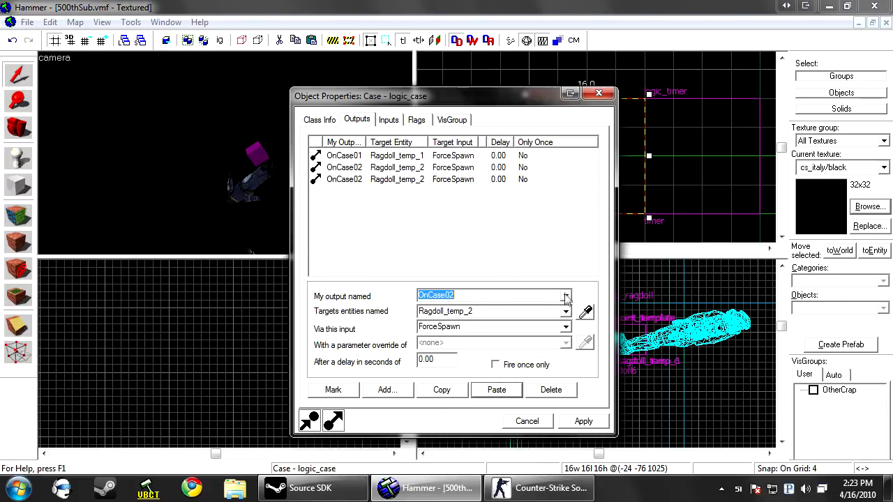
pyautogui.scroll(-1, 566, 296)
pyautogui.doubleClick(566, 312)
pyautogui.scroll(-1, 566, 312)
# Step: Copy the OnCase03 output and change the copy to OnCase04 targeting Ragdoll_temp_4
pyautogui.click(461, 392)
pyautogui.click(489, 391)
pyautogui.click(569, 296)
pyautogui.click(569, 296)
pyautogui.scroll(-1, 569, 297)
pyautogui.click(569, 313)
pyautogui.doubleClick(570, 314)
pyautogui.scroll(-1, 570, 314)
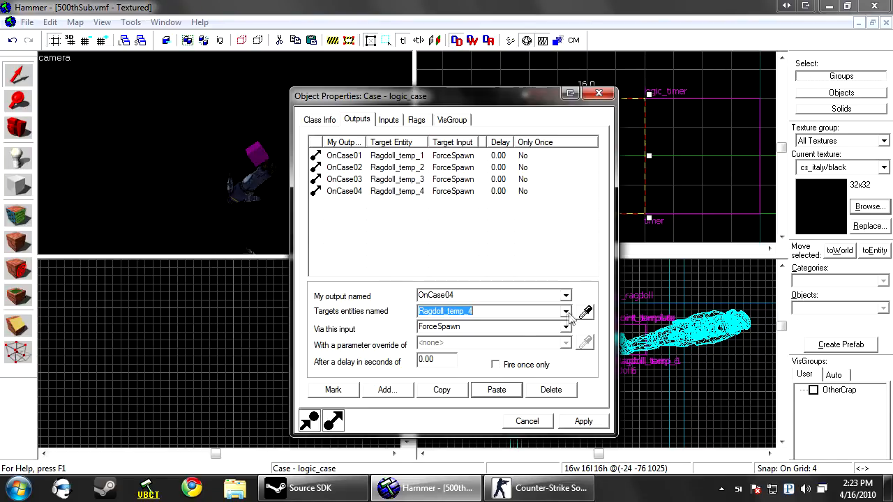
# Step: Add ForceSpawn outputs for OnCase05 targeting Ragdoll_temp_5 and OnCase06 targeting Ragdoll_temp_6
pyautogui.click(453, 392)
pyautogui.click(492, 391)
pyautogui.click(568, 296)
pyautogui.click(451, 394)
pyautogui.click(492, 391)
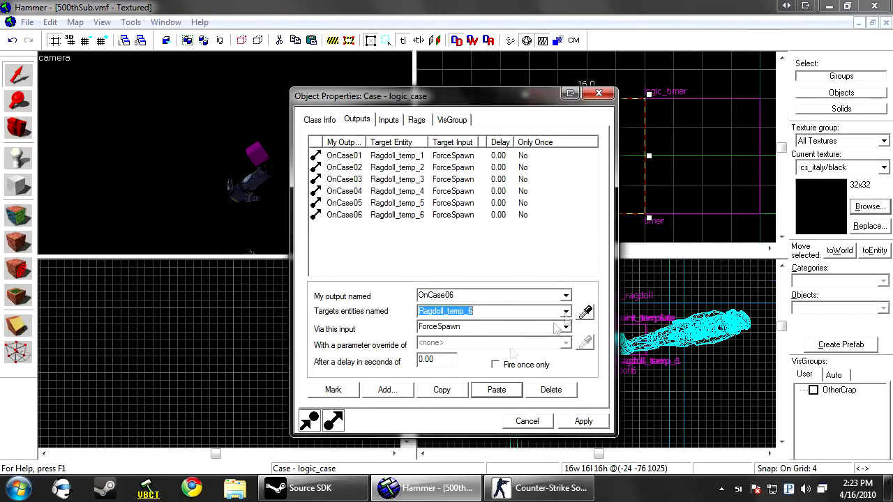
# Step: Add ForceSpawn outputs for OnCase07, OnCase08 and OnCase09 targeting Ragdoll_temp_7, Ragdoll_temp_8 and Ragdoll_temp_9 respectively
pyautogui.click(452, 393)
pyautogui.click(492, 391)
pyautogui.click(569, 314)
pyautogui.click(450, 392)
pyautogui.click(491, 391)
pyautogui.click(567, 296)
pyautogui.click(568, 314)
pyautogui.click(492, 391)
pyautogui.click(569, 313)
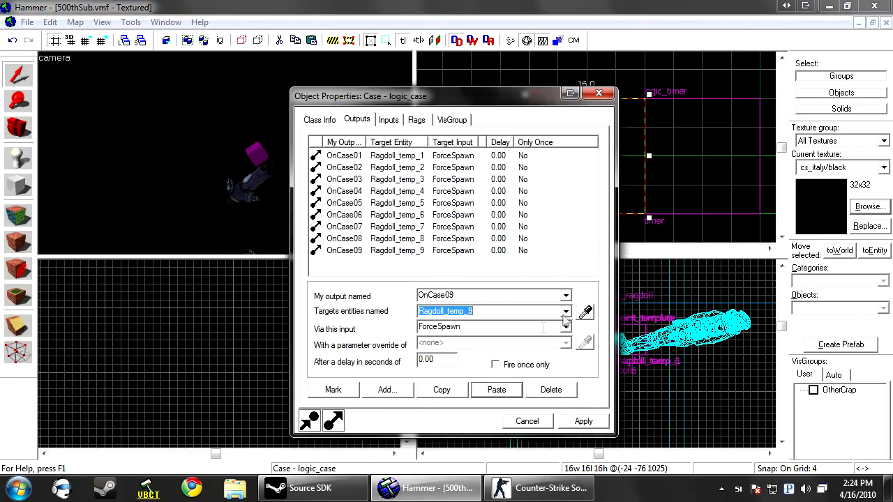
# Step: Copy the ForceSpawn output for the remaining ragdoll templates, then finish editing the logic_case
pyautogui.click(450, 393)
pyautogui.click(492, 391)
pyautogui.scroll(-1, 564, 296)
pyautogui.click(566, 311)
pyautogui.click(454, 366)
pyautogui.click(441, 390)
pyautogui.click(496, 390)
pyautogui.scroll(-1, 564, 296)
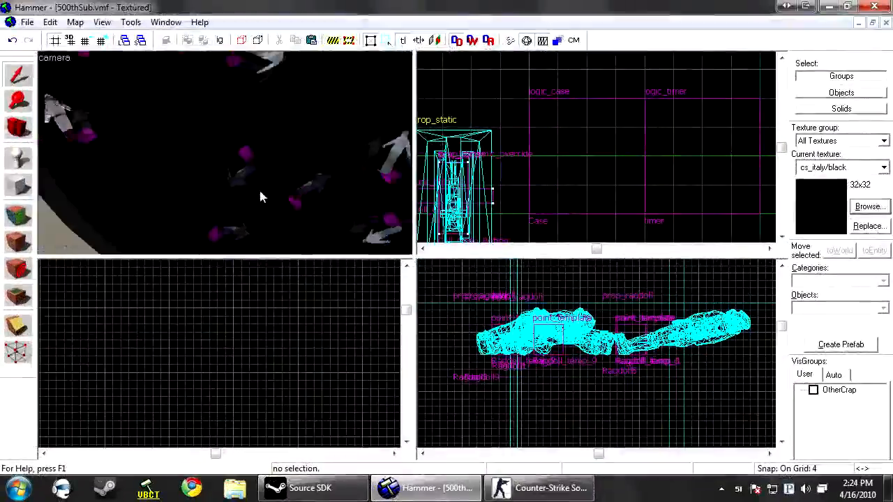
# Step: Select the black func_illusionary disc spanning the shaft and open its properties
pyautogui.press('w')
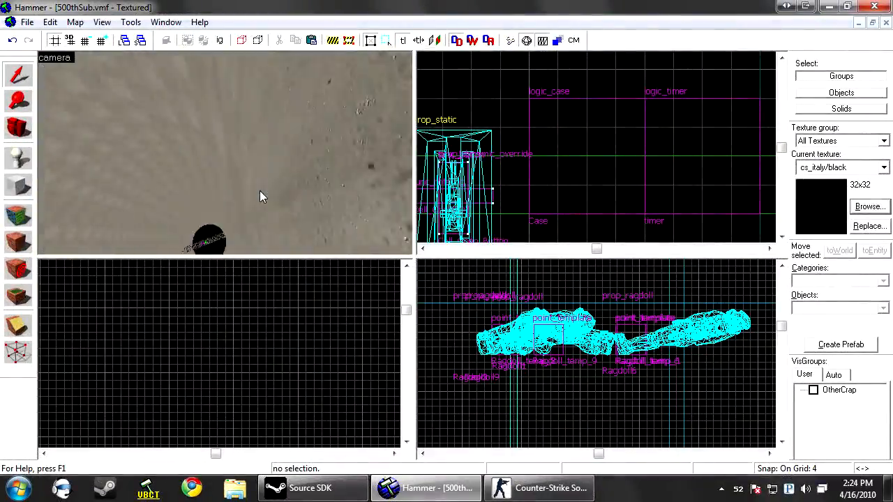
pyautogui.press('w')
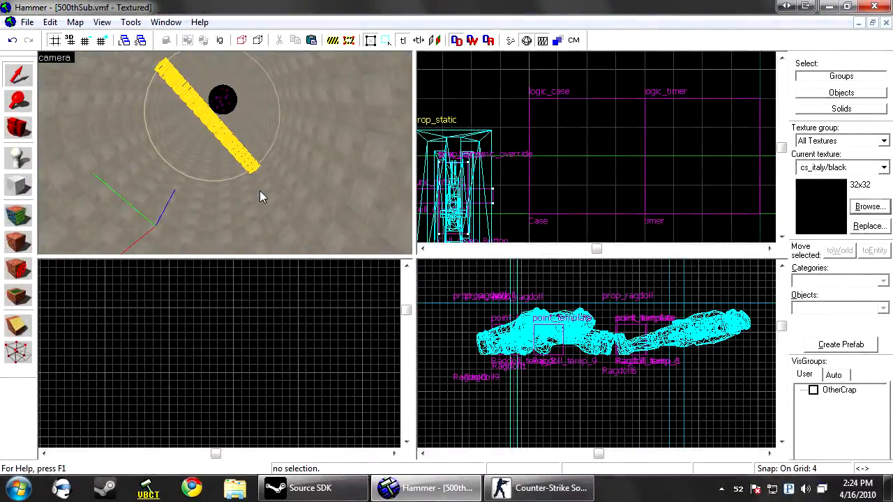
pyautogui.press('w')
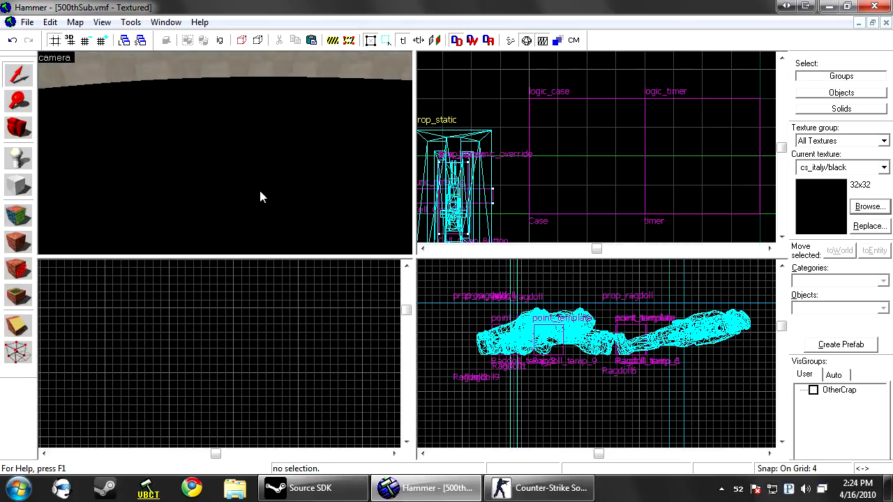
pyautogui.press('w')
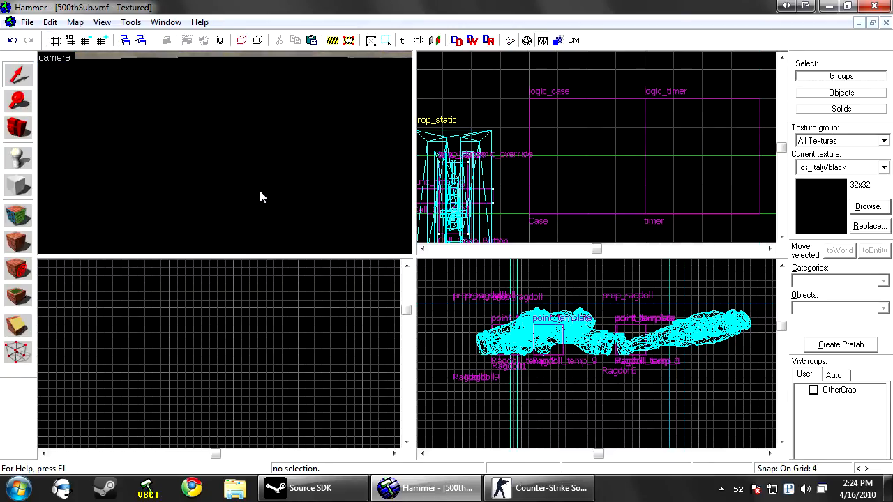
pyautogui.click(183, 149)
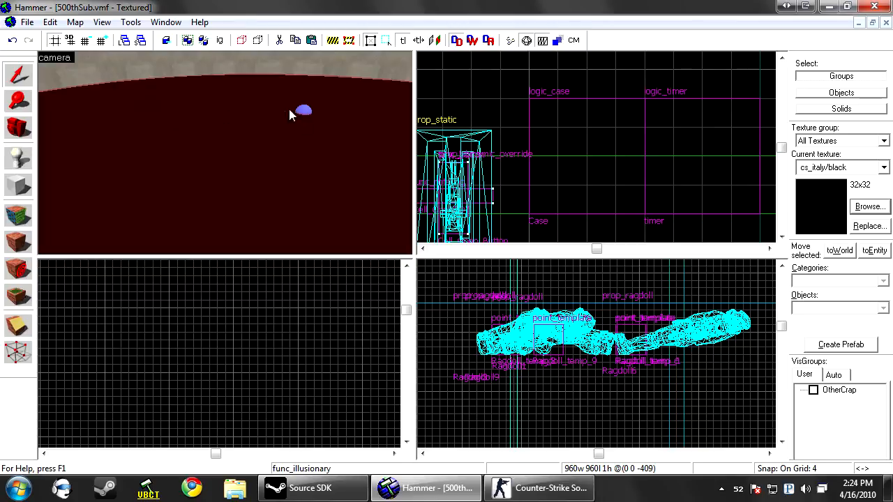
pyautogui.hotkey('alt', 'Return')
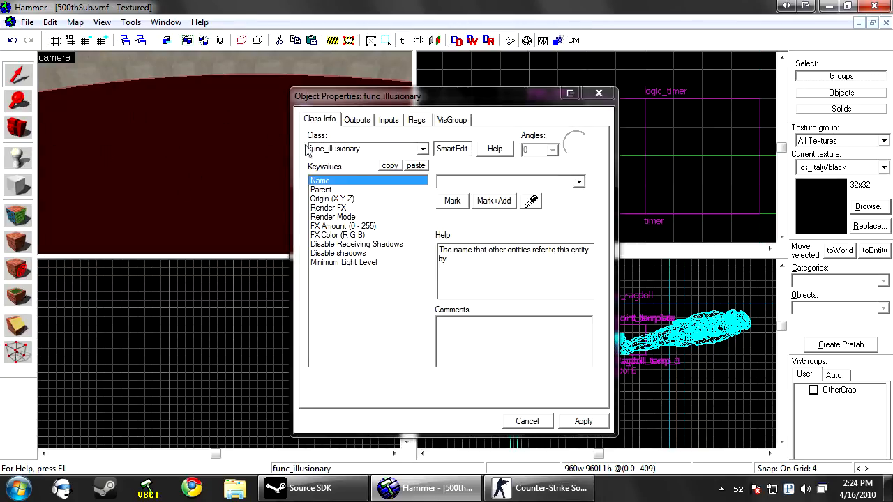
# Step: Close the func_illusionary's properties, inspect the floor solid beneath the disc, and clear the selection
pyautogui.click(534, 420)
pyautogui.scroll(-15, 538, 152)
pyautogui.scroll(-7, 537, 152)
pyautogui.press('Escape')
pyautogui.scroll(3, 258, 139)
pyautogui.scroll(-5, 258, 140)
pyautogui.scroll(3, 257, 139)
pyautogui.click(216, 161)
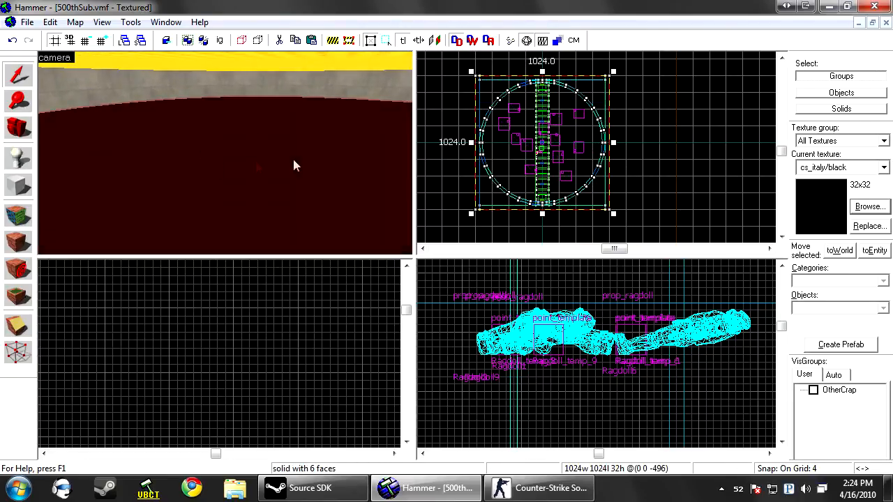
pyautogui.click(649, 119)
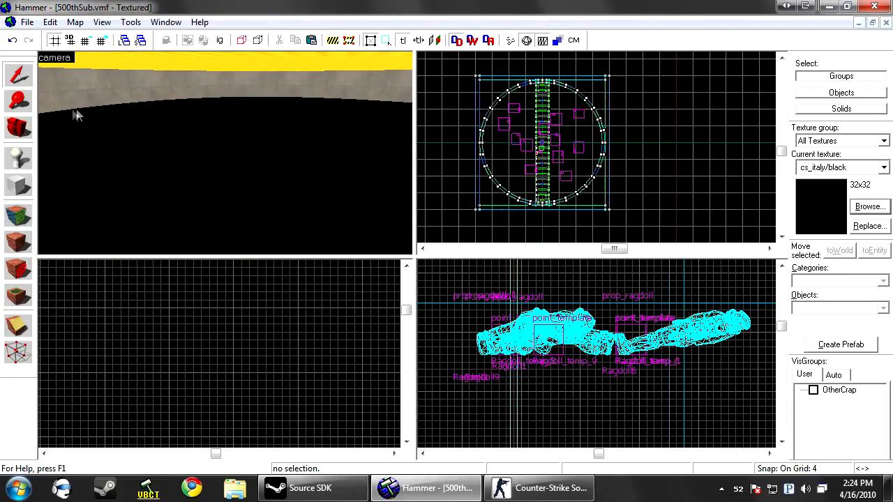
# Step: Outline a 960 by 960 unit block in the tools/toolstrigger texture over the shaft's circular footprint
pyautogui.click(869, 207)
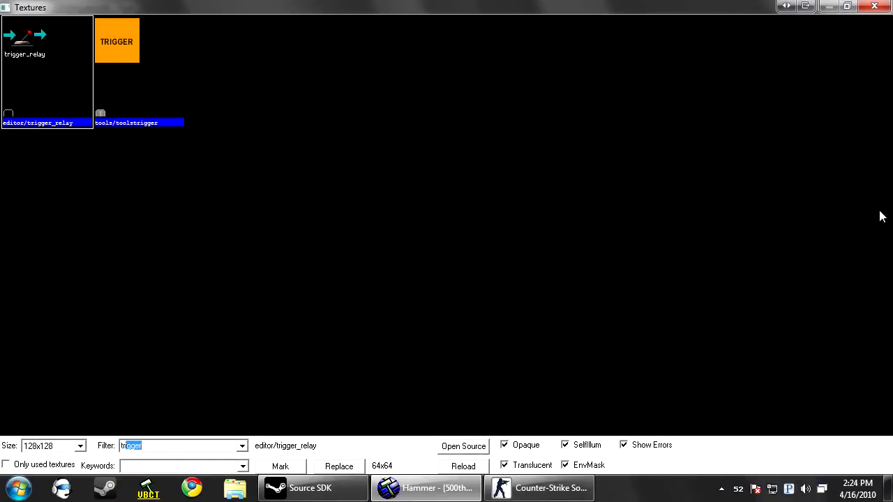
pyautogui.doubleClick(137, 37)
pyautogui.hotkey('shift', 'b')
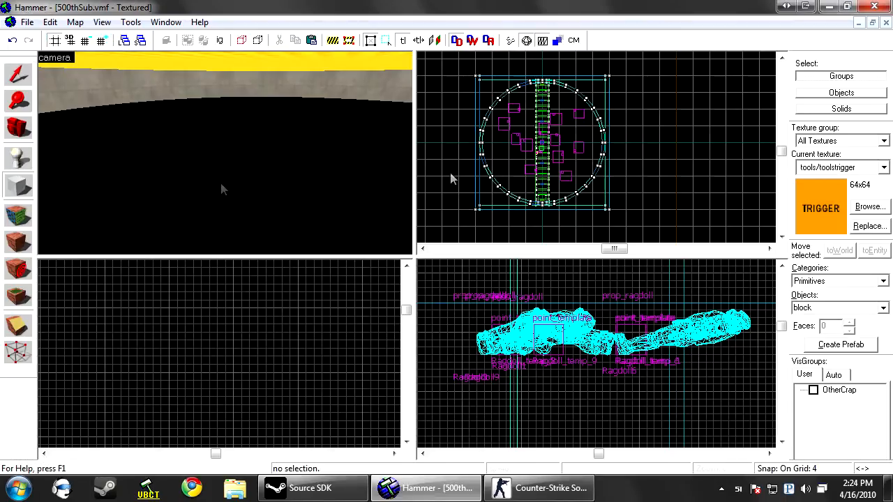
pyautogui.scroll(13, 481, 87)
pyautogui.moveTo(473, 102); pyautogui.dragTo(517, 147)
pyautogui.scroll(-4, 518, 147)
pyautogui.scroll(-10, 517, 145)
pyautogui.scroll(6, 653, 222)
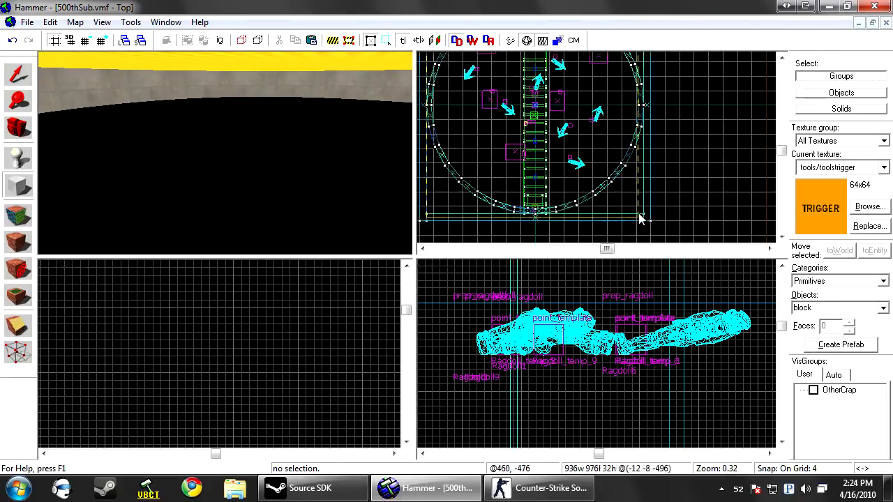
pyautogui.scroll(2, 653, 221)
# Step: Stretch the trigger block to 68 units high, just below the func_illusionary disc, and create the brush
pyautogui.scroll(-8, 621, 390)
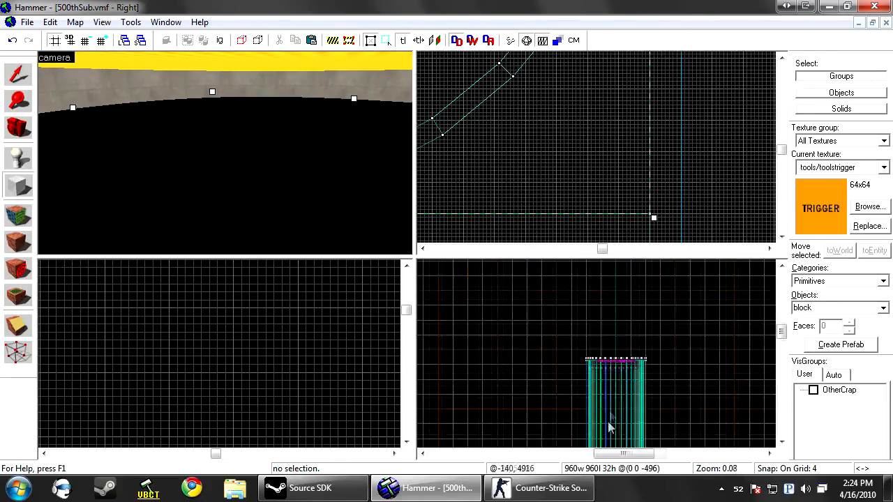
pyautogui.scroll(15, 624, 373)
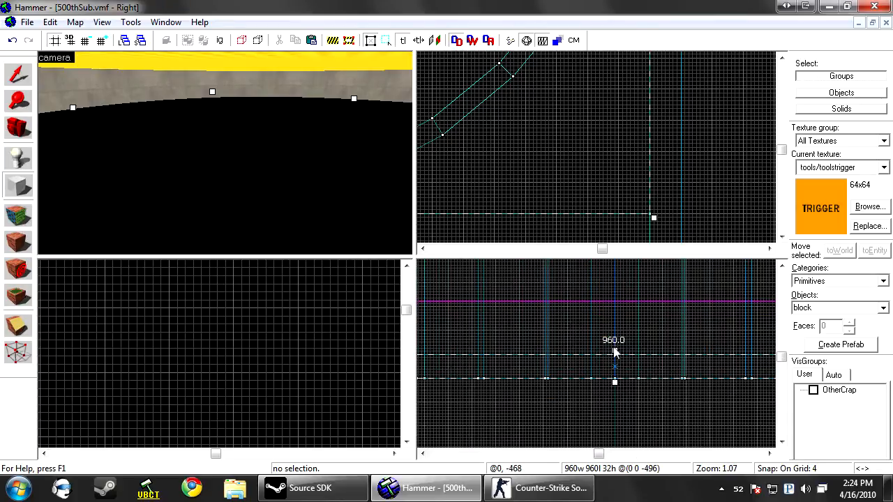
pyautogui.moveTo(612, 344); pyautogui.dragTo(612, 292)
pyautogui.scroll(5, 612, 299)
pyautogui.press('Return')
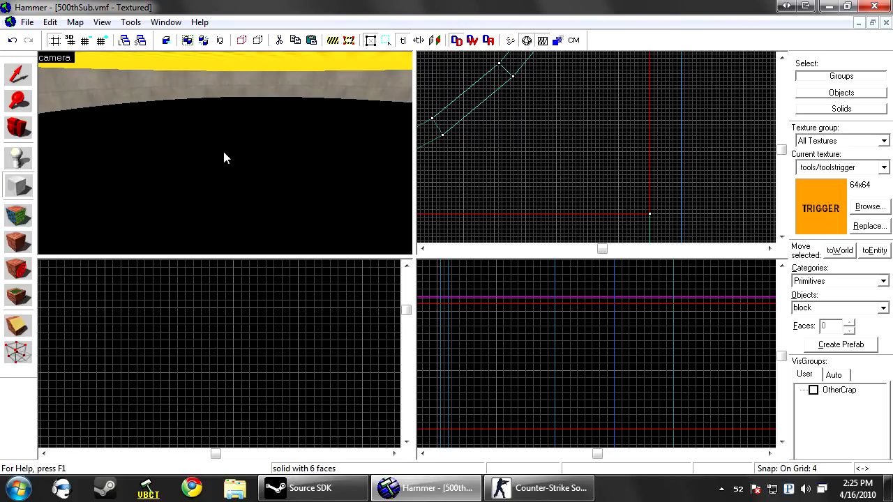
# Step: Tie the trigger brush to an entity and set its class to trigger_multiple
pyautogui.press('s')
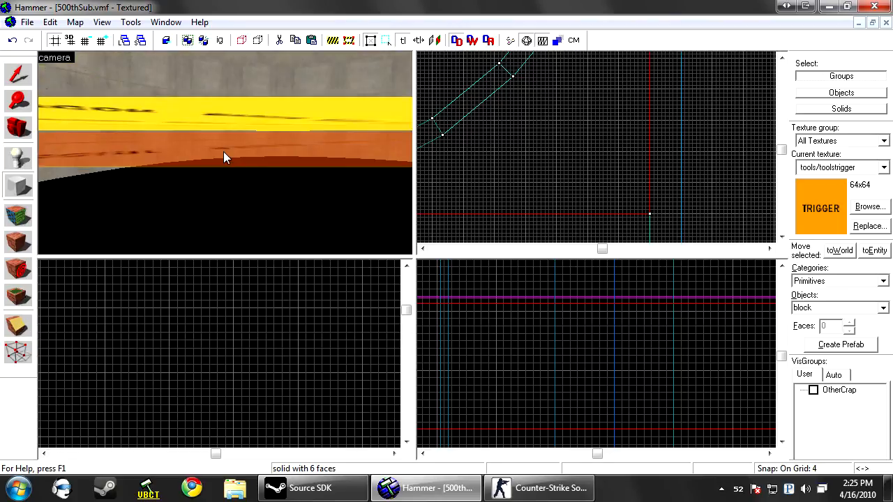
pyautogui.press('s')
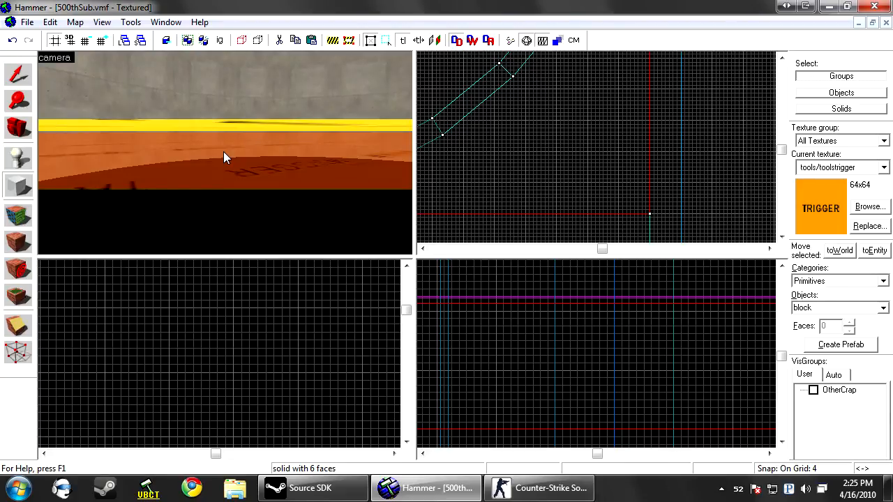
pyautogui.hotkey('ctrl', 't')
pyautogui.click(422, 149)
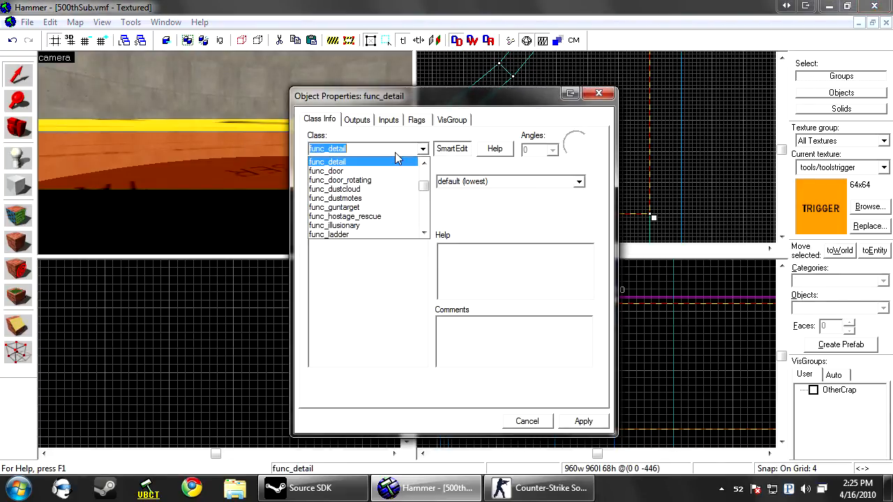
pyautogui.write('trigger_mu')
pyautogui.click(570, 424)
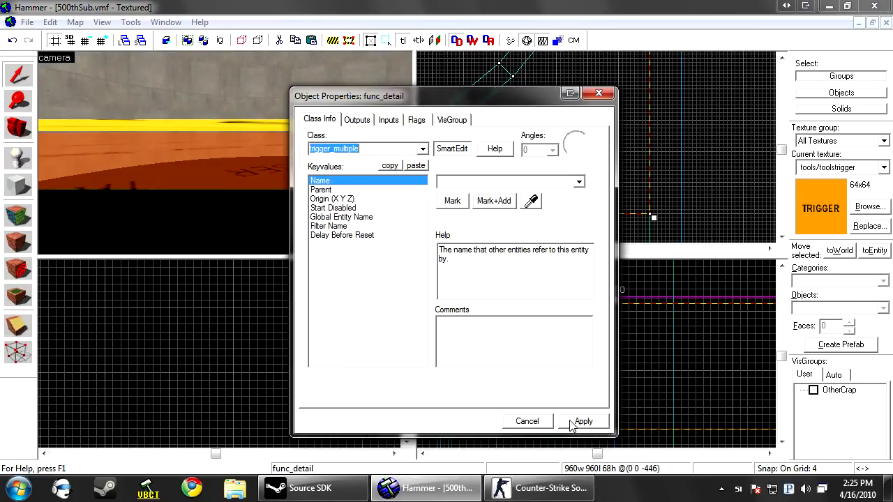
# Step: Add an OnStartTouch output to the trigger_multiple that sends Kill to !Activator, then deselect it
pyautogui.click(357, 121)
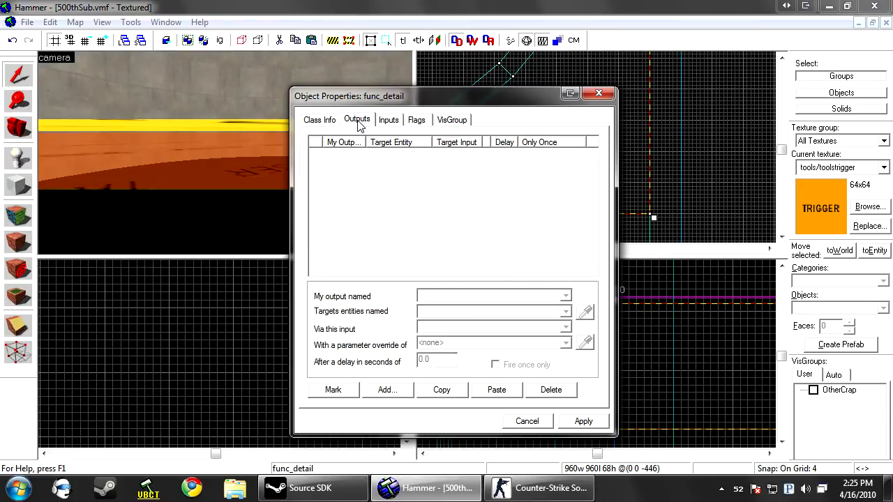
pyautogui.click(384, 390)
pyautogui.click(572, 421)
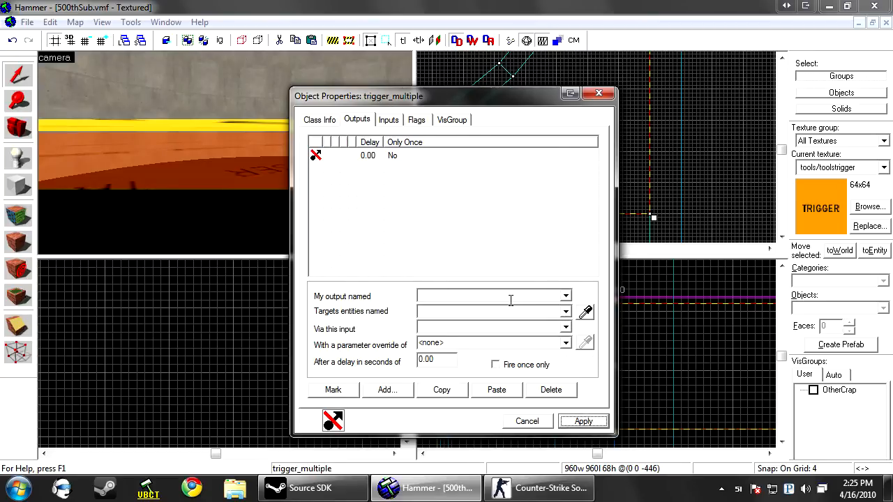
pyautogui.click(565, 296)
pyautogui.click(502, 335)
pyautogui.click(464, 313)
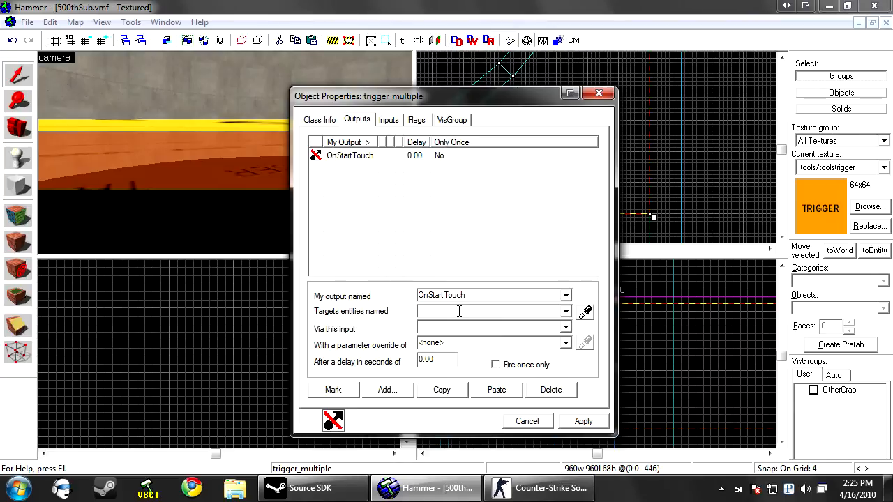
pyautogui.write('!')
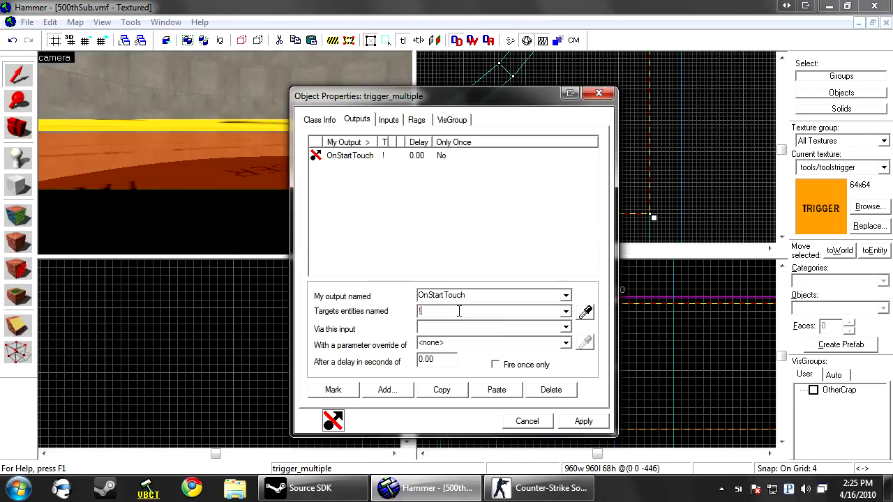
pyautogui.write('Activator ')
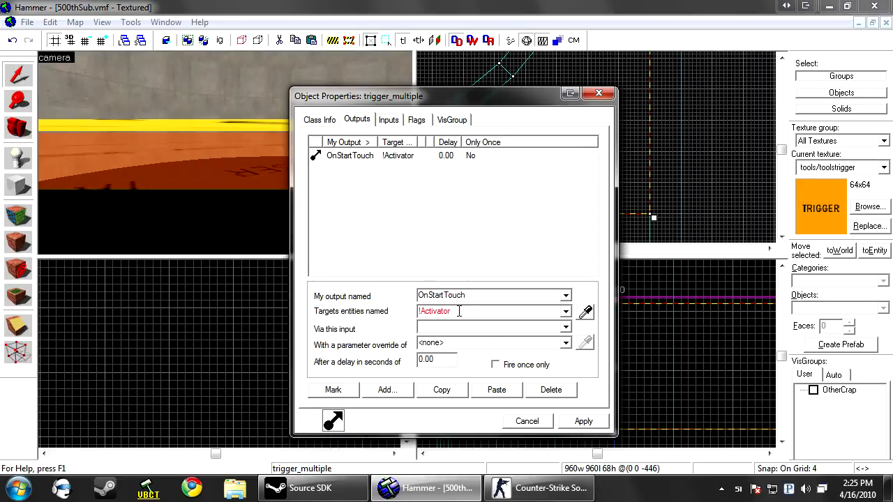
pyautogui.write('Kill')
pyautogui.click(584, 421)
pyautogui.click(519, 425)
pyautogui.click(685, 228)
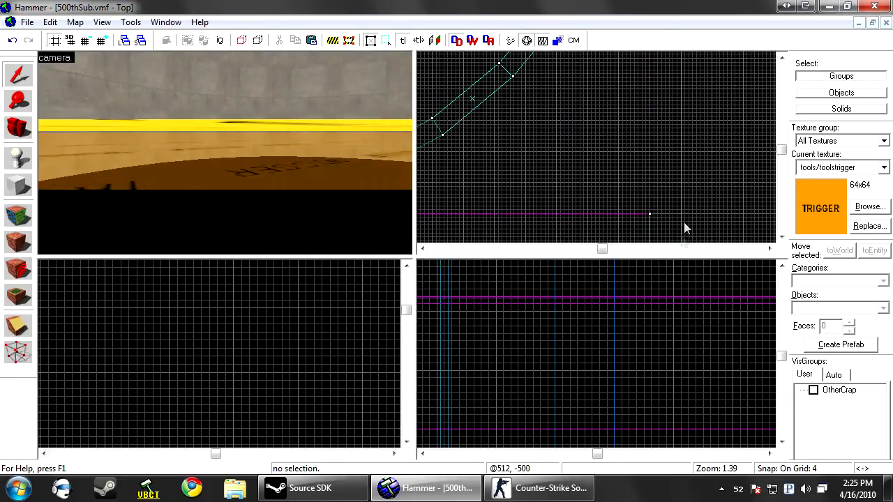
# Step: Search the textures for playerclip and make tools/toolsplayerclip the current texture
pyautogui.scroll(3, 194, 155)
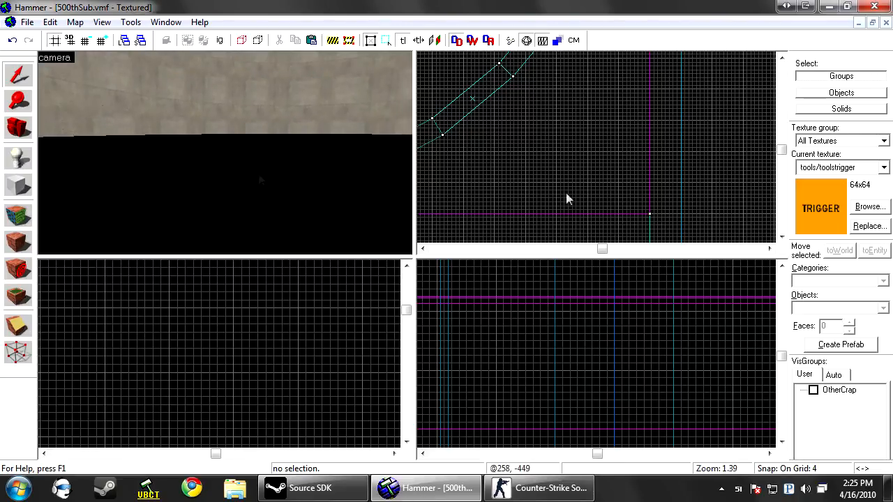
pyautogui.click(871, 209)
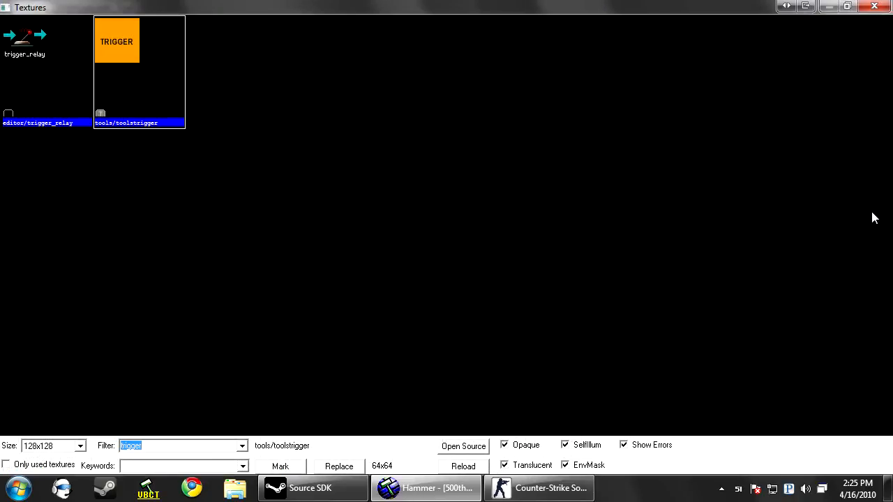
pyautogui.write('y')
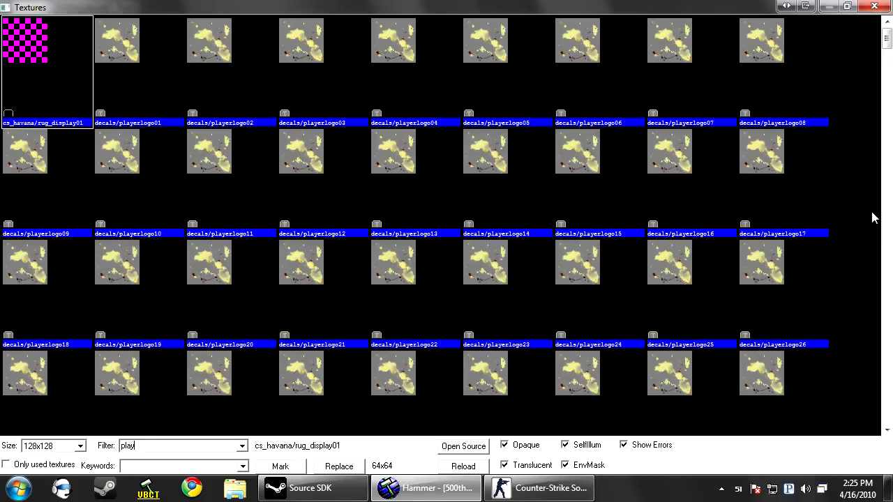
pyautogui.write('clip')
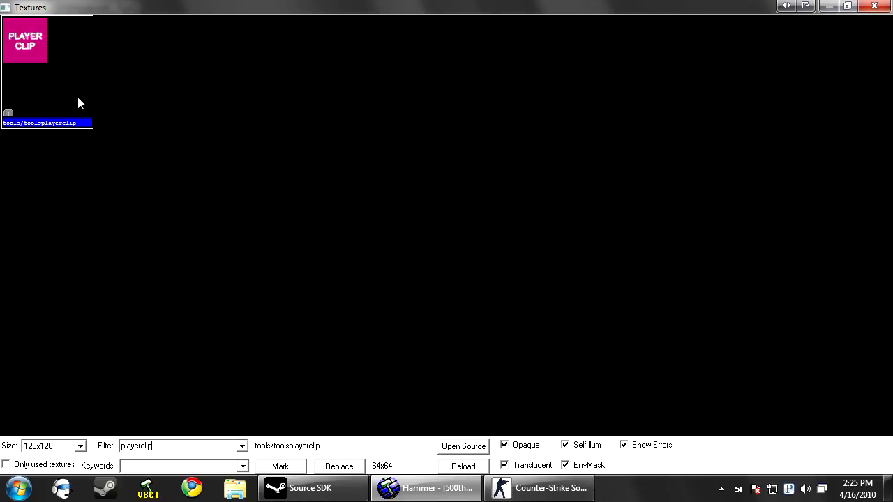
pyautogui.doubleClick(77, 102)
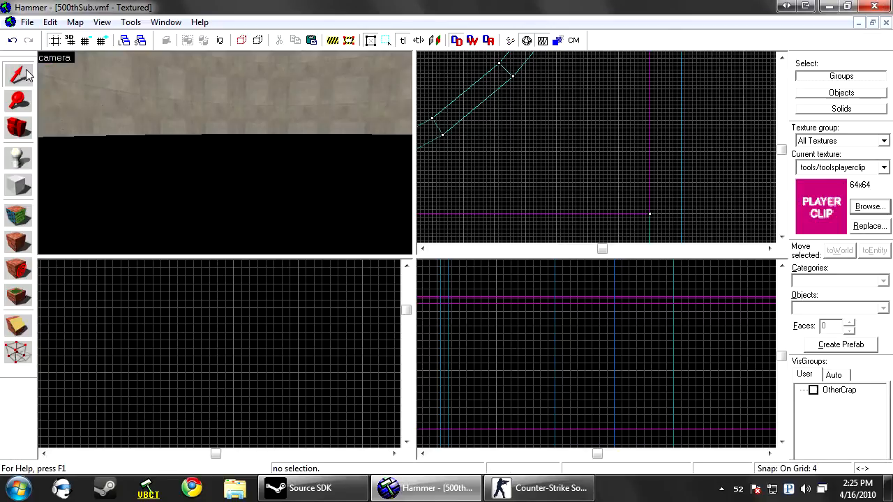
# Step: Copy the func_illusionary disc 4 units upward, make the copy a world brush and texture it with toolsplayerclip
pyautogui.scroll(5, 614, 301)
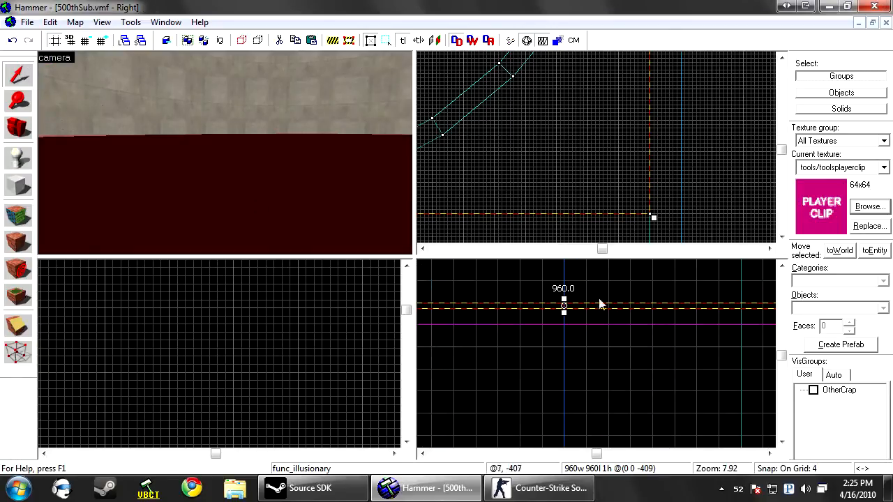
pyautogui.moveTo(575, 282); pyautogui.dragTo(576, 249)
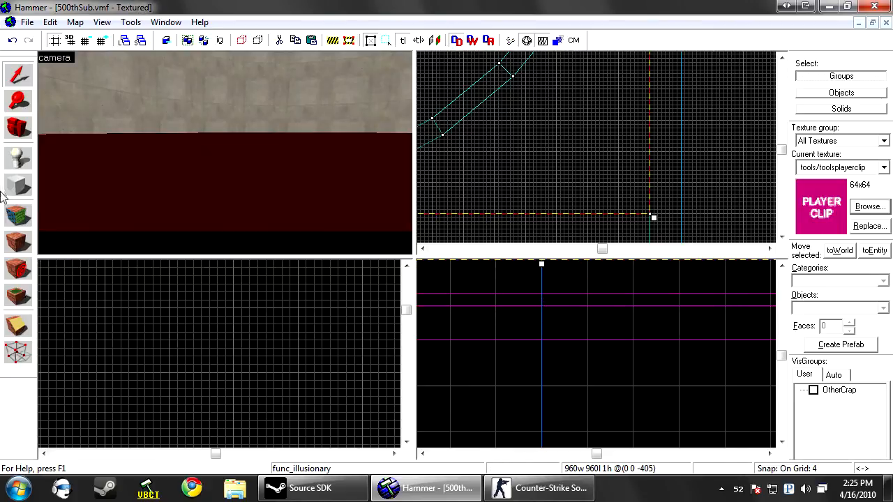
pyautogui.click(23, 242)
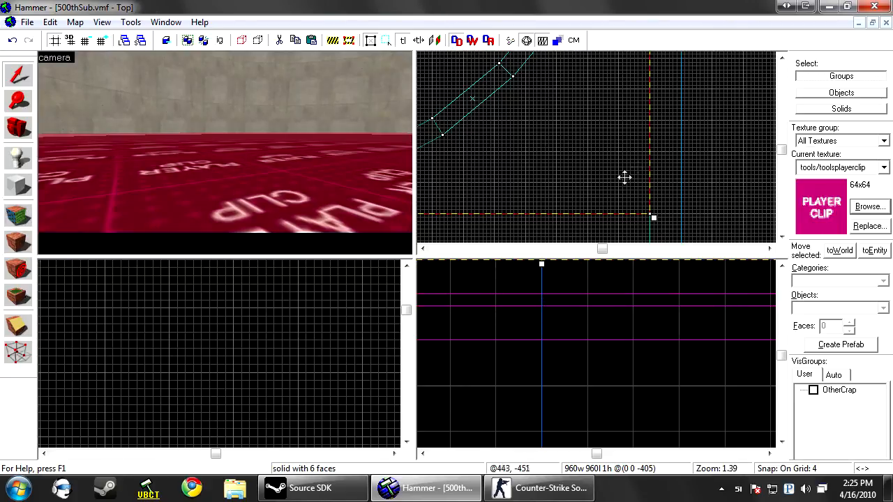
pyautogui.press('Escape')
# Step: Set the trigger_multiple's flags to only Pushables, Physics Objects and Physics debris
pyautogui.press('z')
pyautogui.press('w')
pyautogui.press('w')
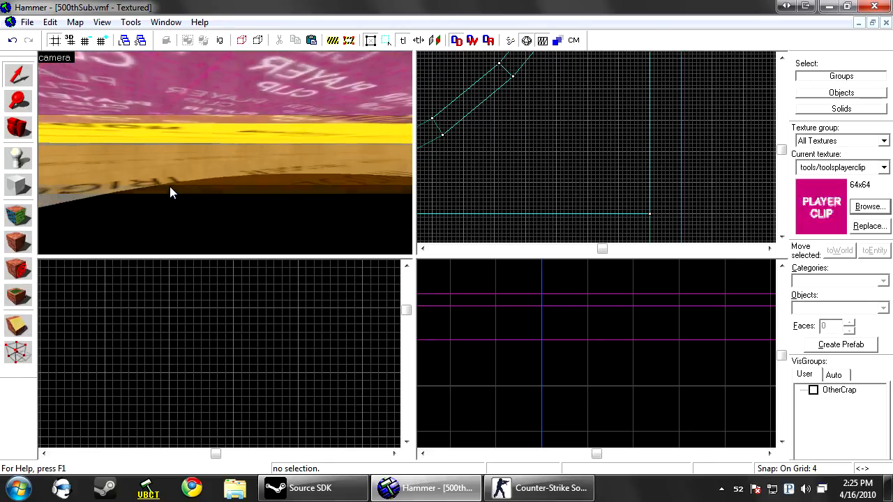
pyautogui.press('z')
pyautogui.click(213, 210)
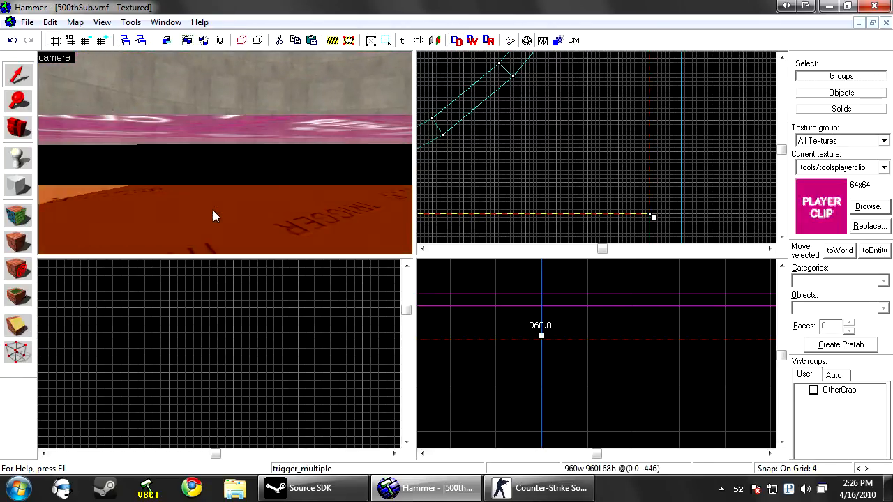
pyautogui.hotkey('alt', 'Return')
pyautogui.click(416, 120)
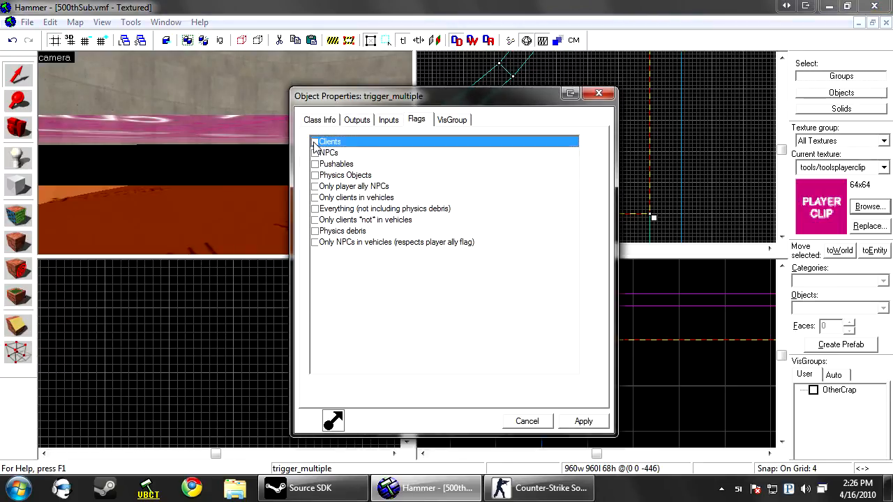
pyautogui.click(316, 176)
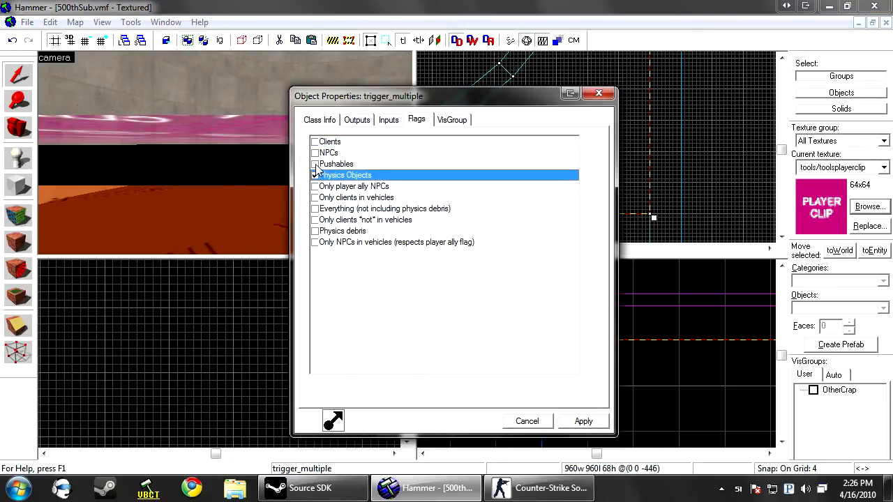
pyautogui.click(314, 165)
pyautogui.click(315, 231)
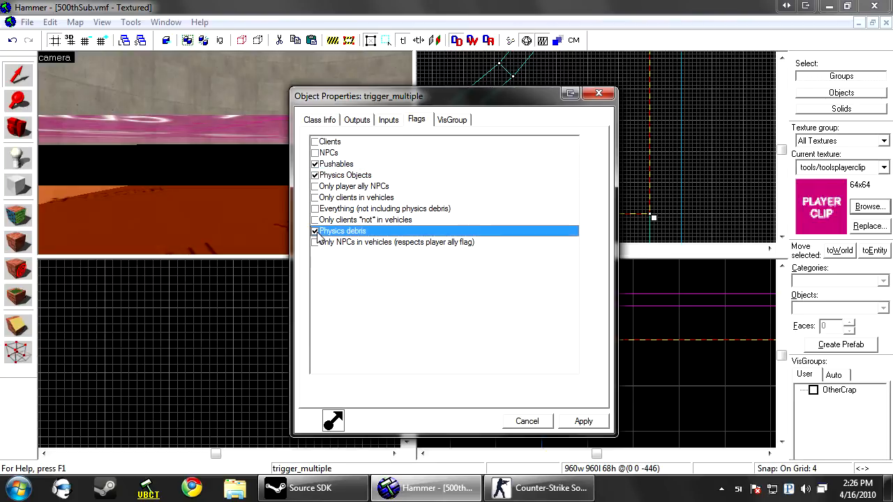
pyautogui.click(579, 422)
pyautogui.press('z')
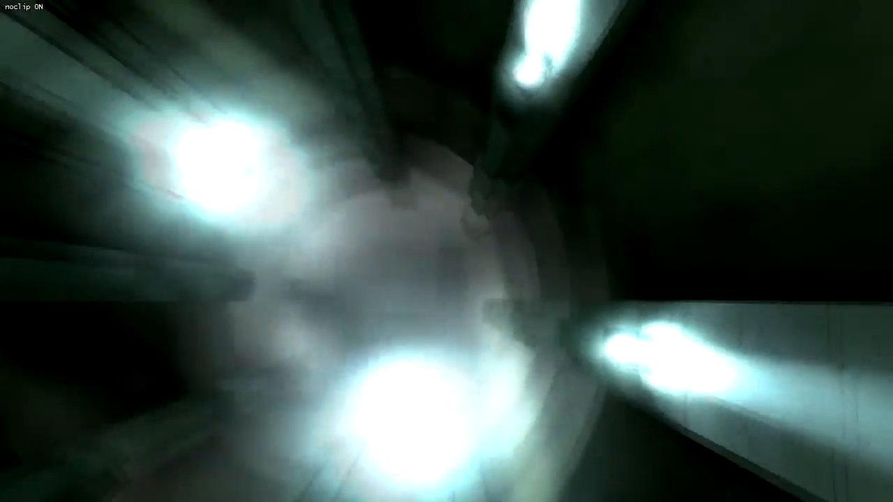
# Step: In Counter-Strike: Source, turn on the developer wireframe view and fly through the shaft to examine its walkway, lights and entities
pyautogui.press('`')
pyautogui.press('`')
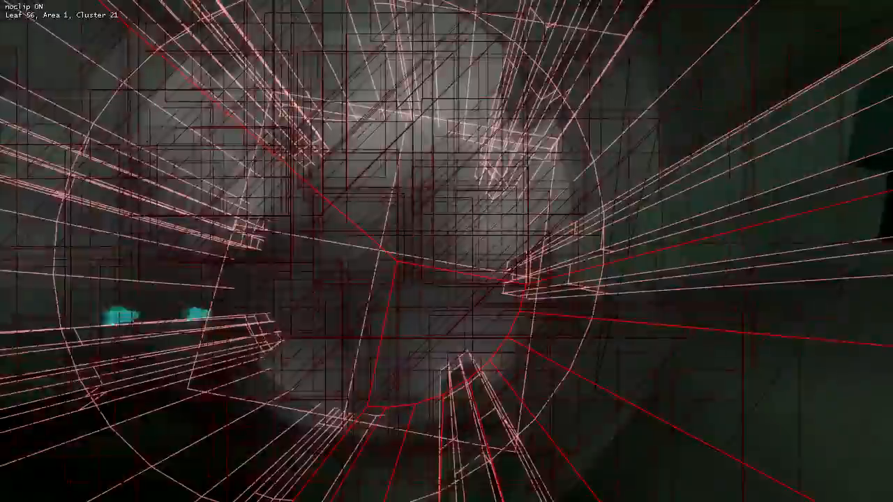
pyautogui.press('w')
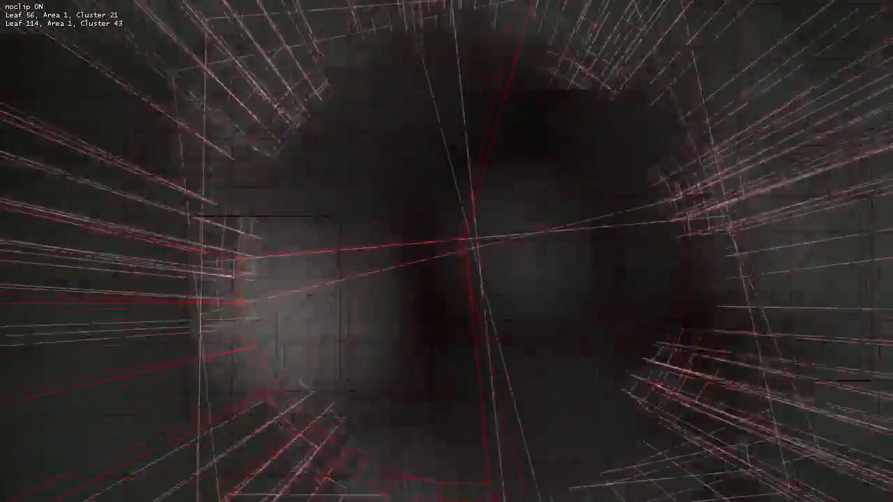
pyautogui.press('s')
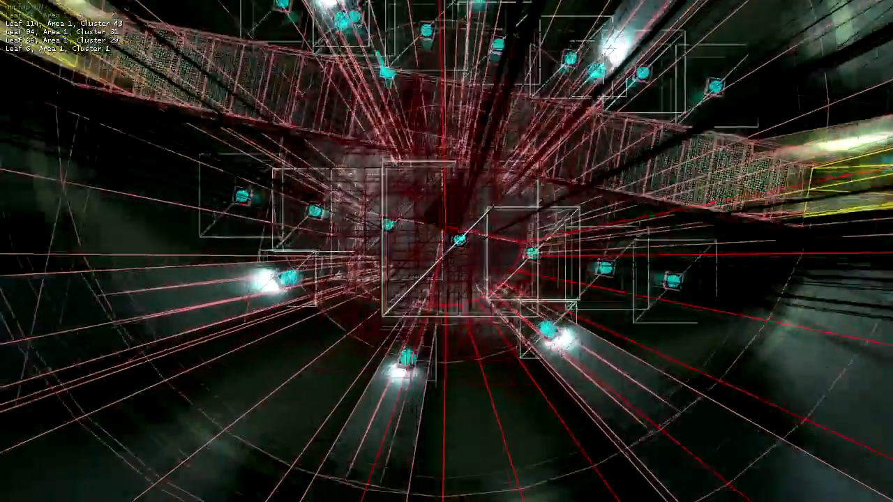
pyautogui.press('w')
pyautogui.press('s')
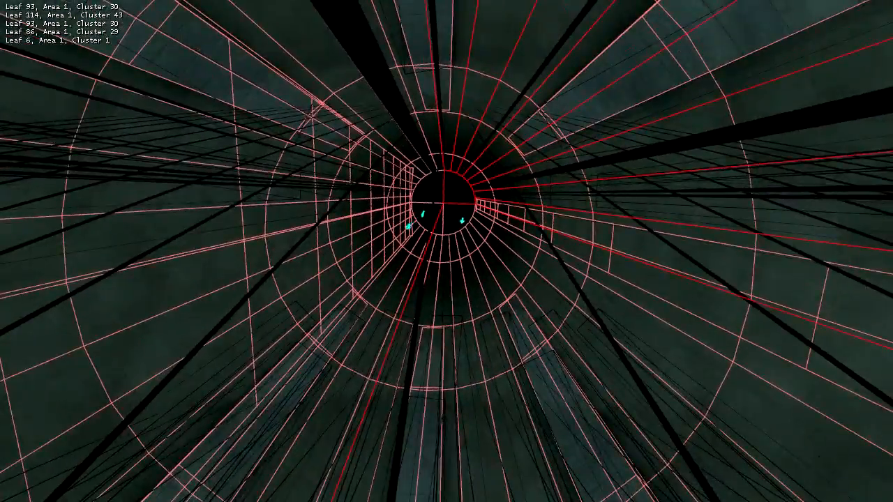
pyautogui.press('w')
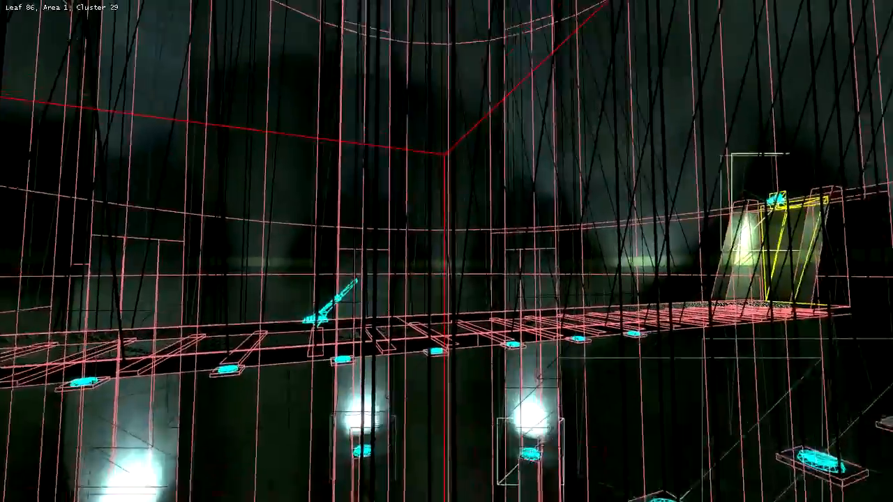
pyautogui.press('w')
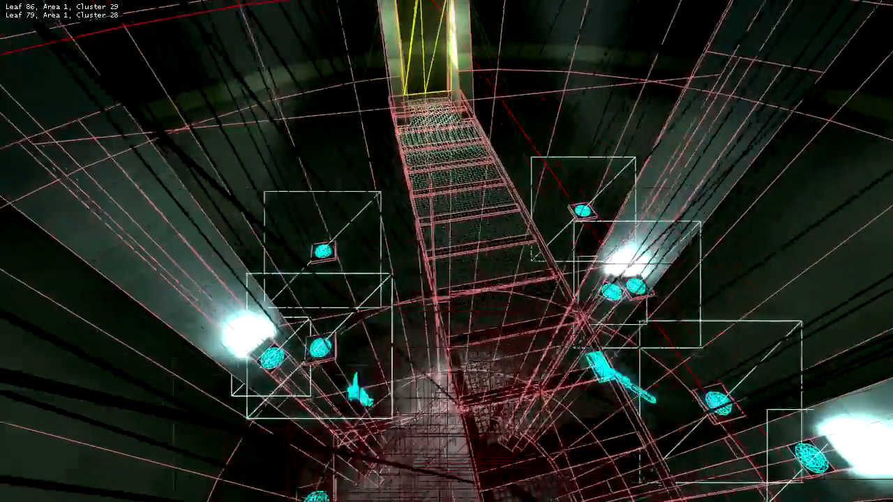
# Step: Disable Dev Mode, return to the game and turn noclip off above the walkway
pyautogui.press('`')
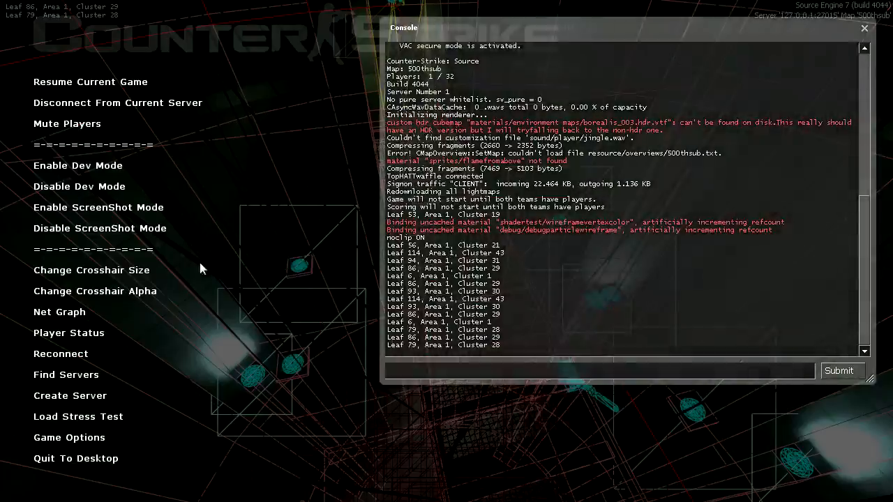
pyautogui.click(91, 189)
pyautogui.press('Escape')
pyautogui.press('v')
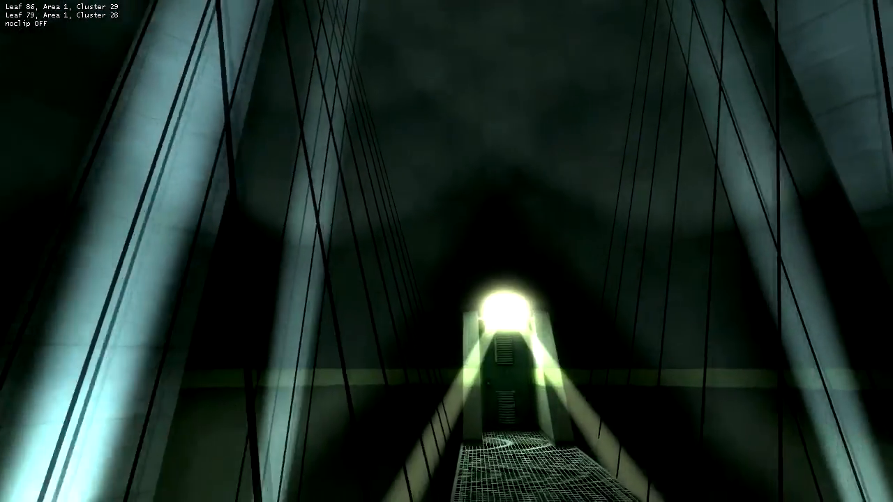